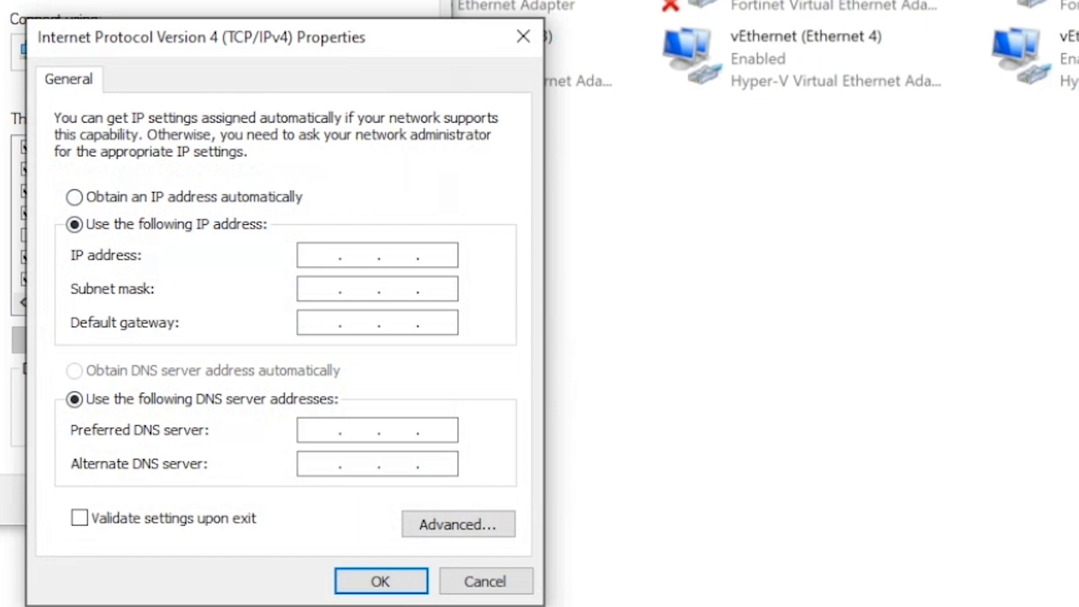
Assign the adapter static IPv4 192.168.2.50 with mask 255.255.255.0 and confirm with OK
text(2 . 168 . 2 . 50)
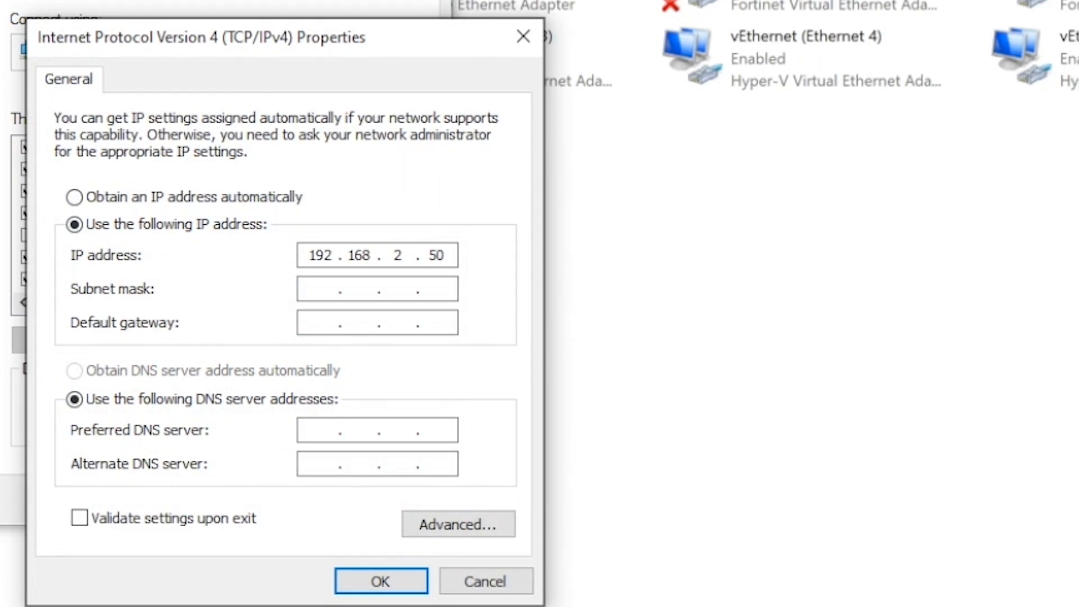
key(Tab)
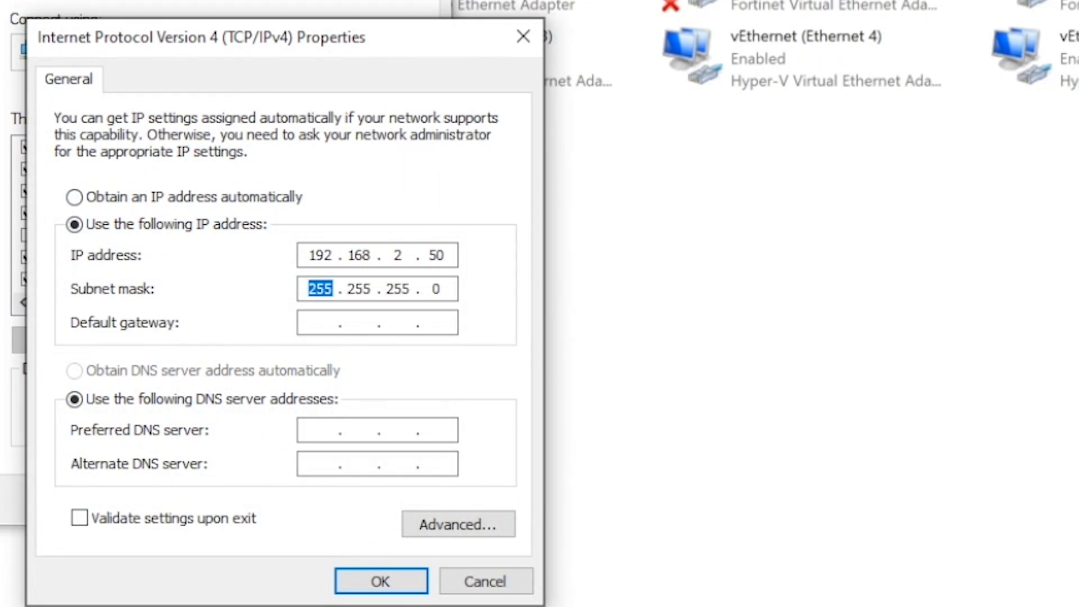
click(438, 323)
click(380, 581)
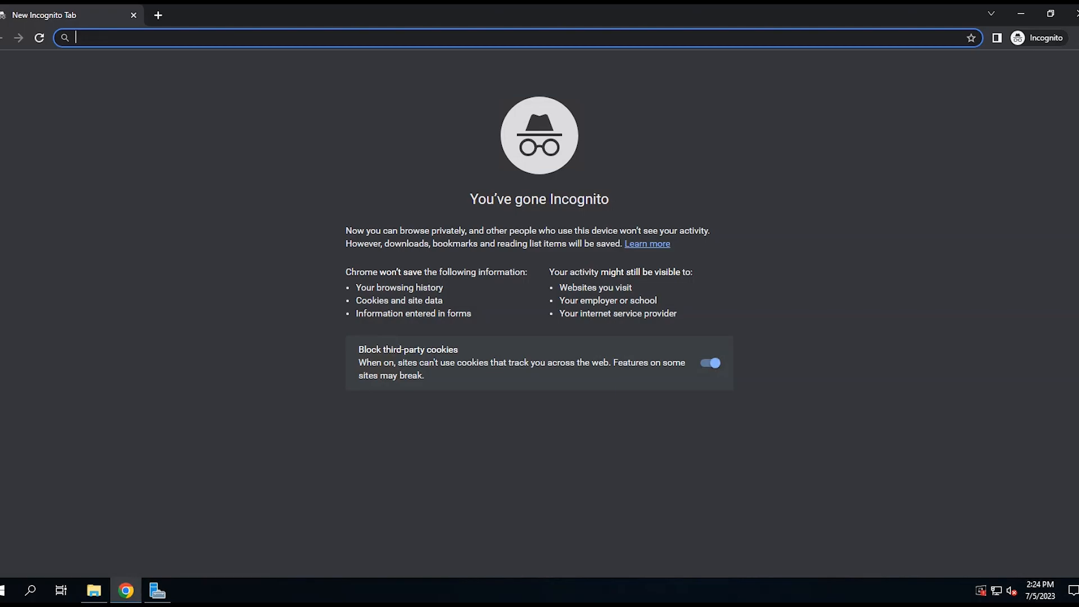
Browse to 192.168.2.1 and proceed past the unsafe-certificate privacy warning
text(0)
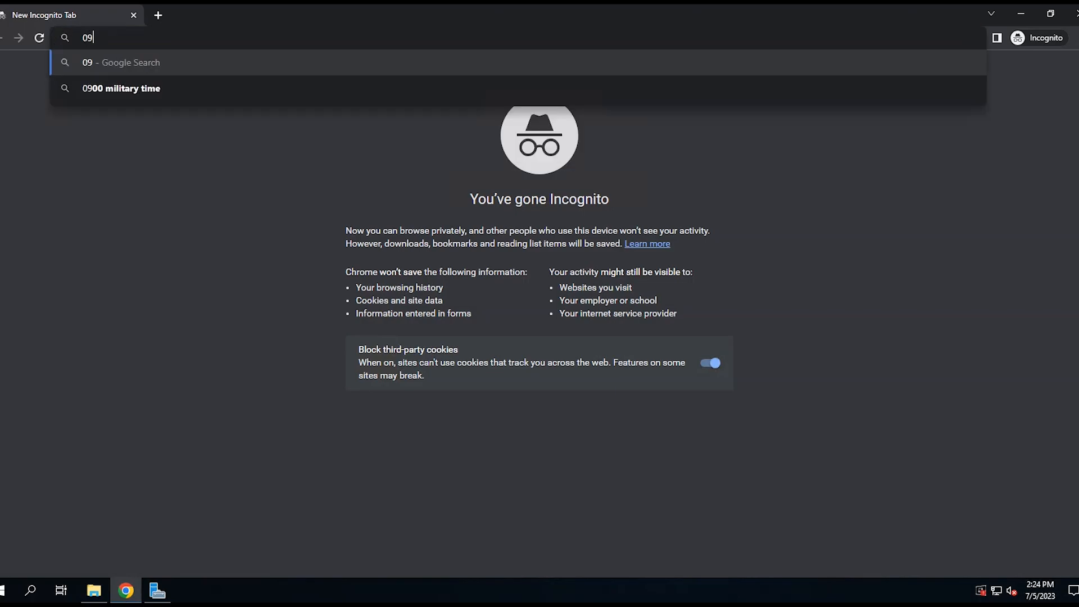
key(BackSpace)
text(192.168.2.)
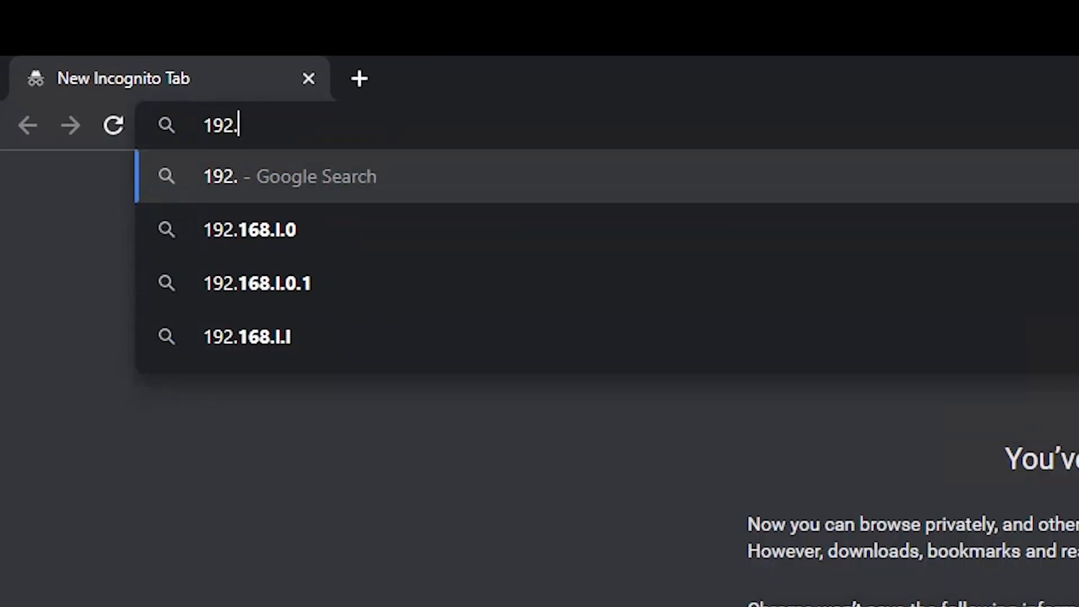
text(1)
key(Return)
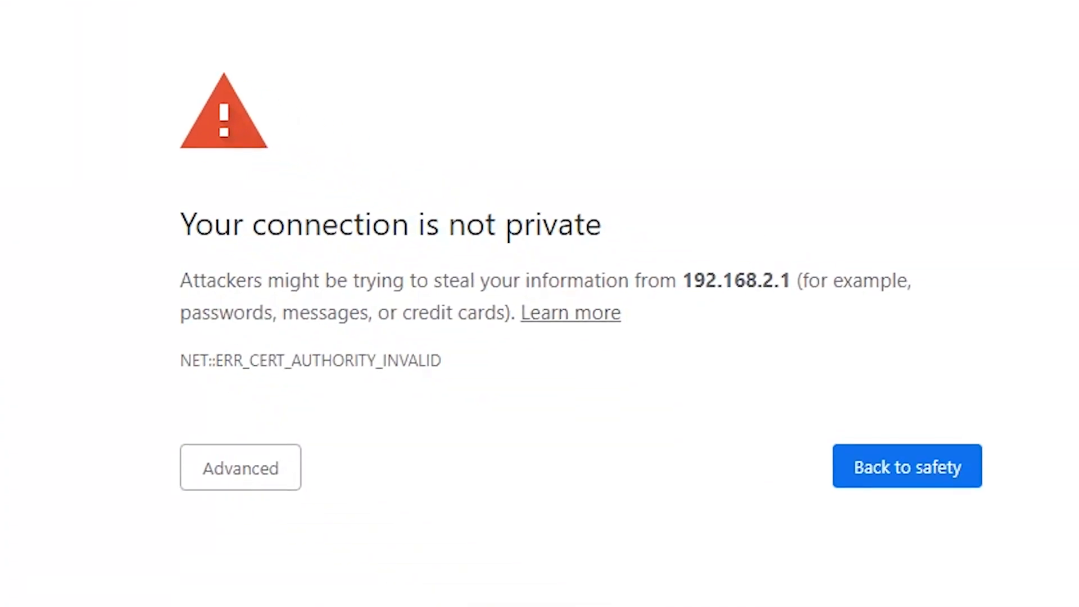
click(241, 467)
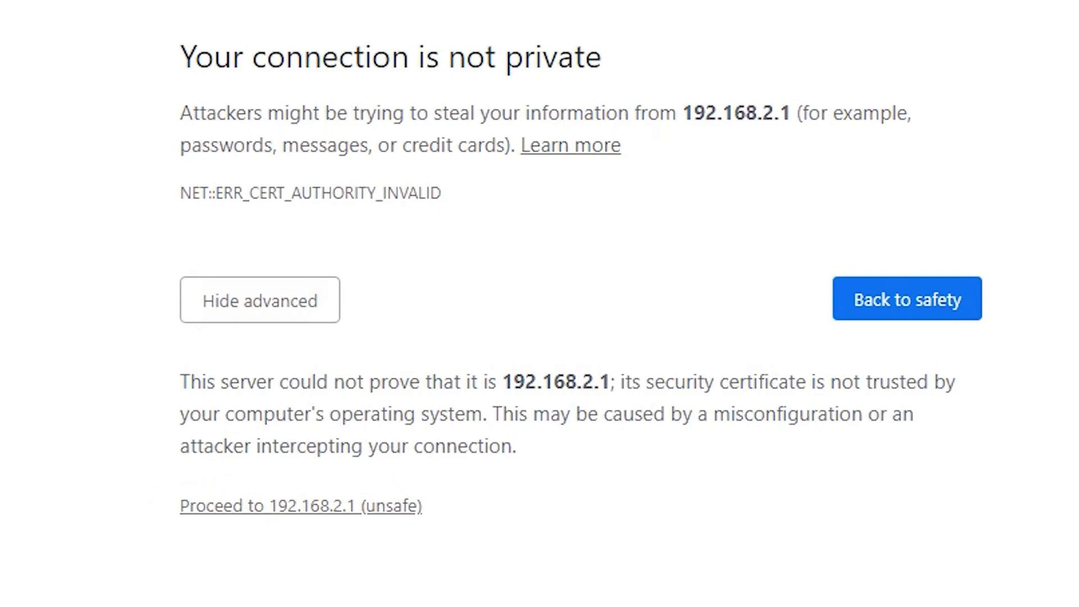
click(301, 506)
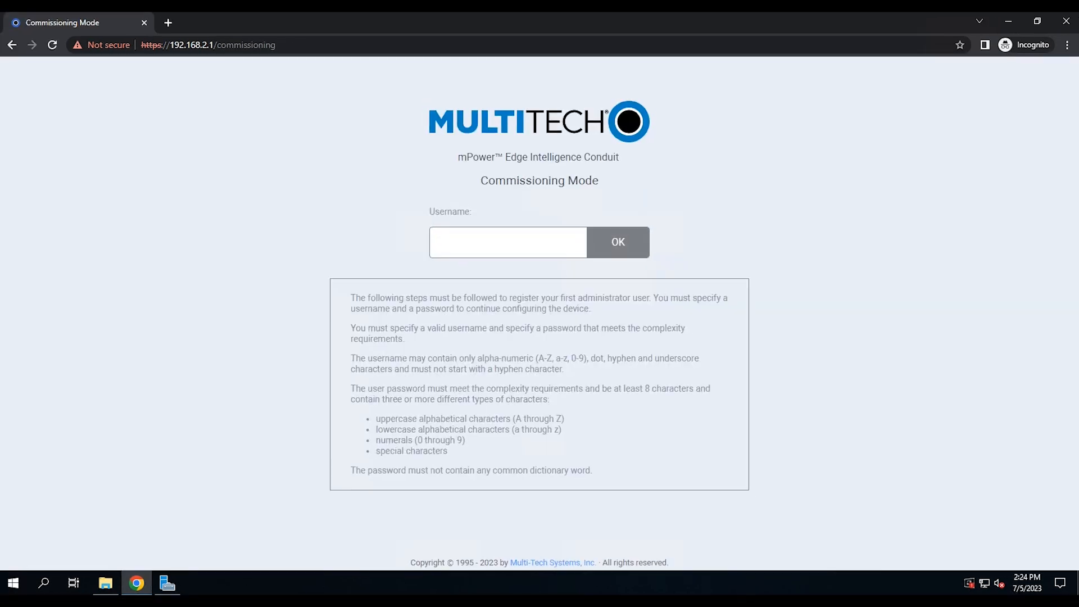
Create the admin account by entering username admin and a new password
text(admin)
key(Return)
key(Return)
text(••••••••)
key(Return)
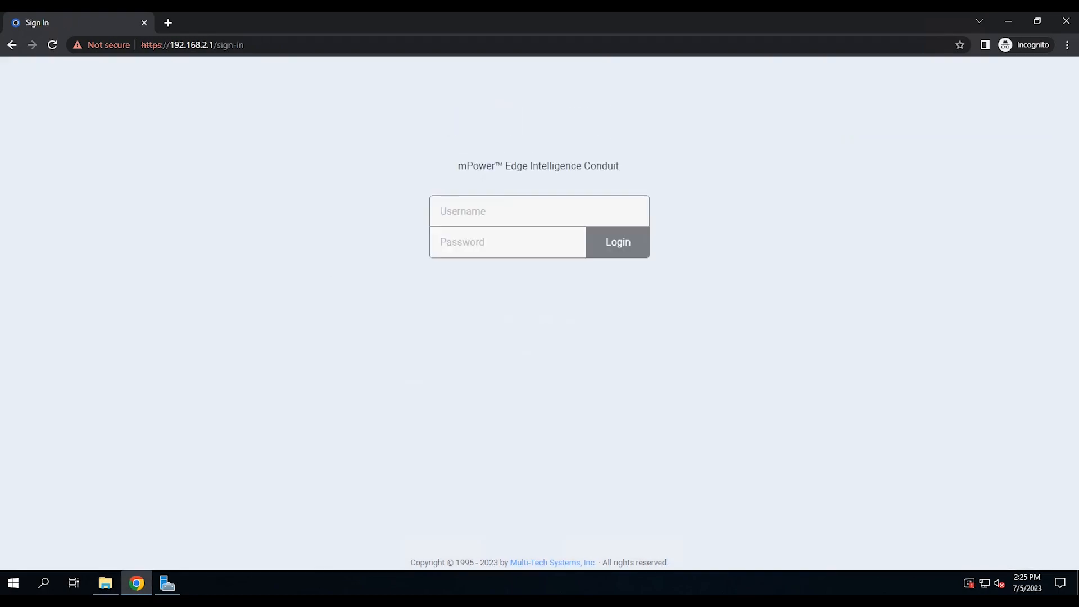
Log in as admin with the new password and close the First-Time Setup Wizard
text(admin)
key(Tab)
text(•)
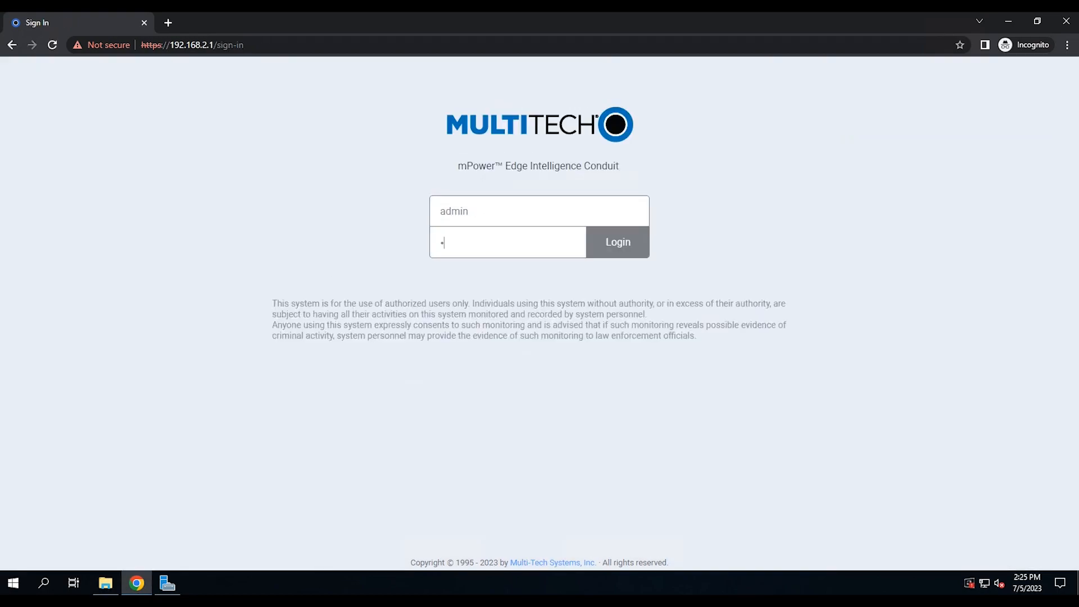
text(••••••••)
key(Return)
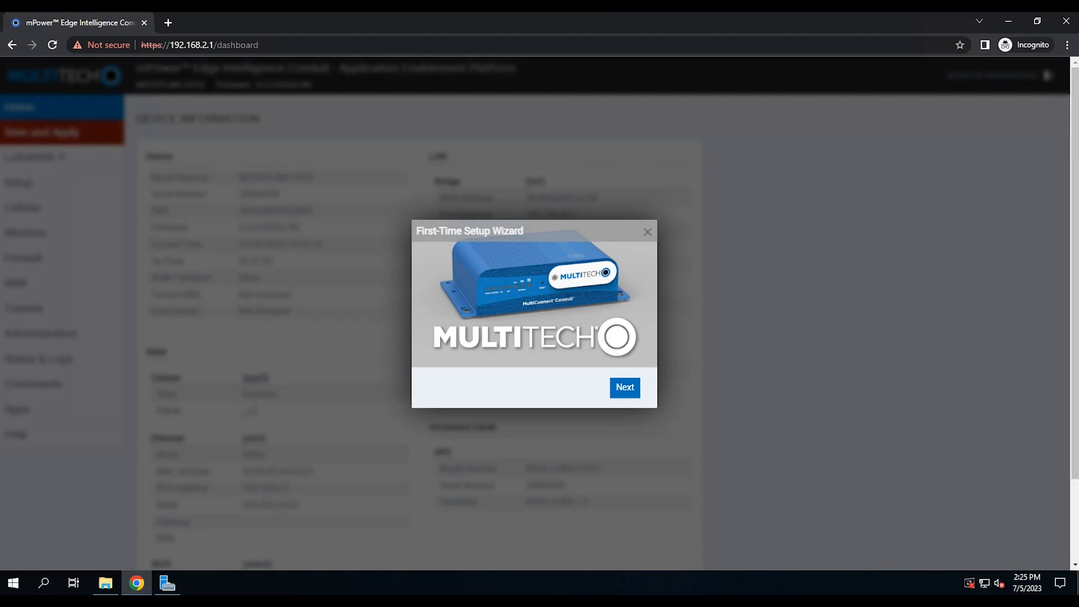
key(Escape)
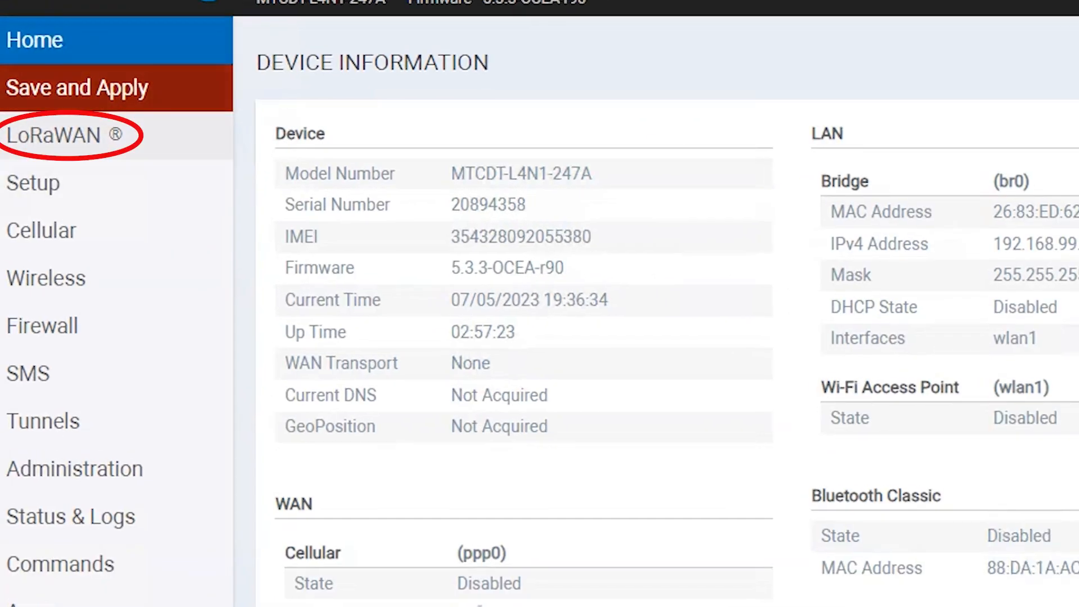
In LoRaWAN settings, keep channel plan America, set server address 10.1.102.71, and submit
click(64, 135)
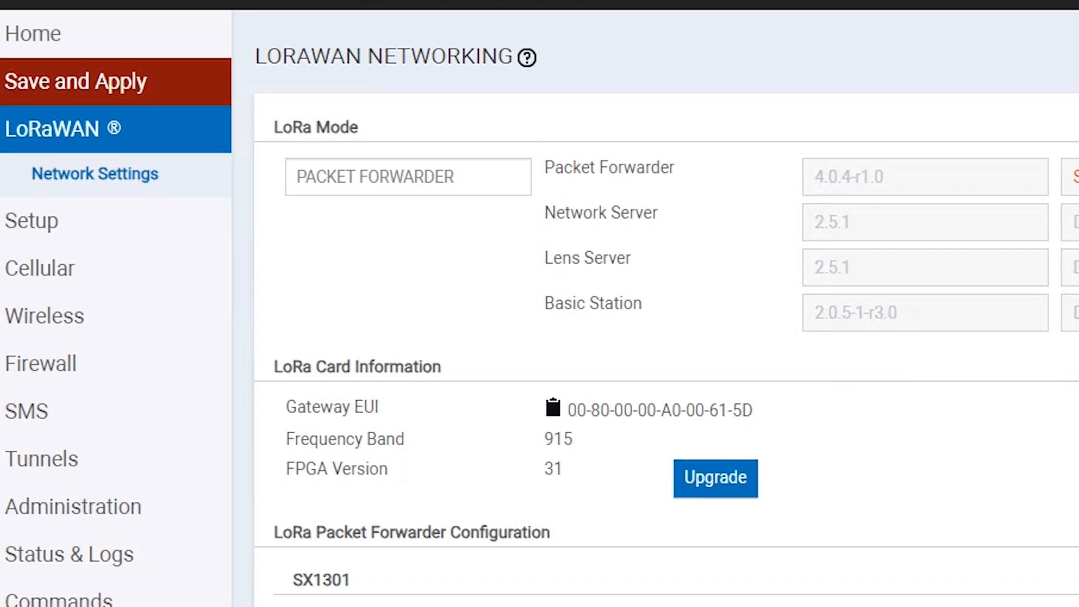
click(340, 156)
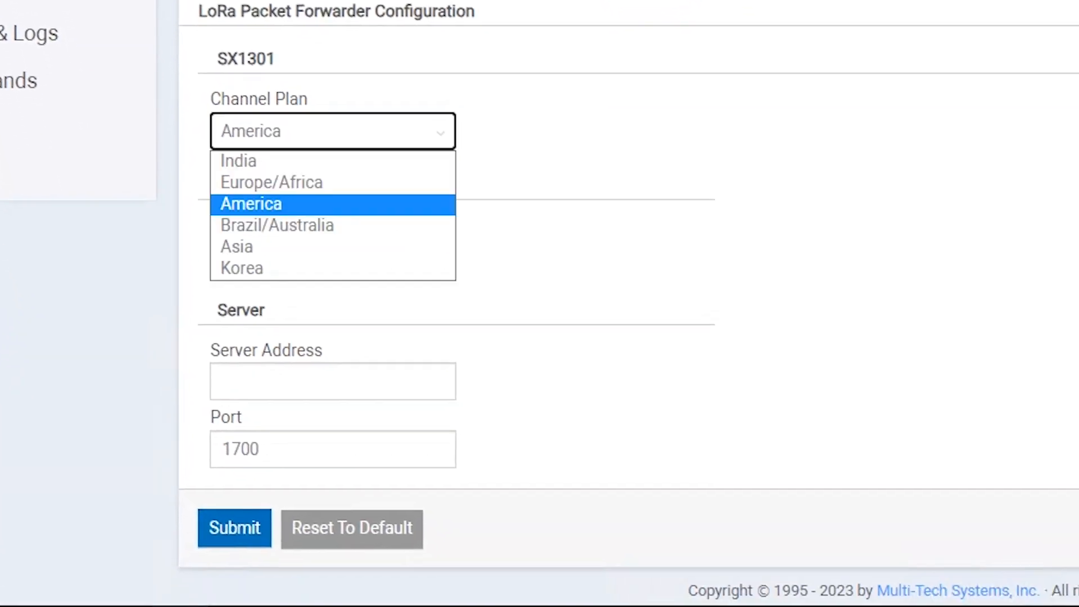
click(340, 229)
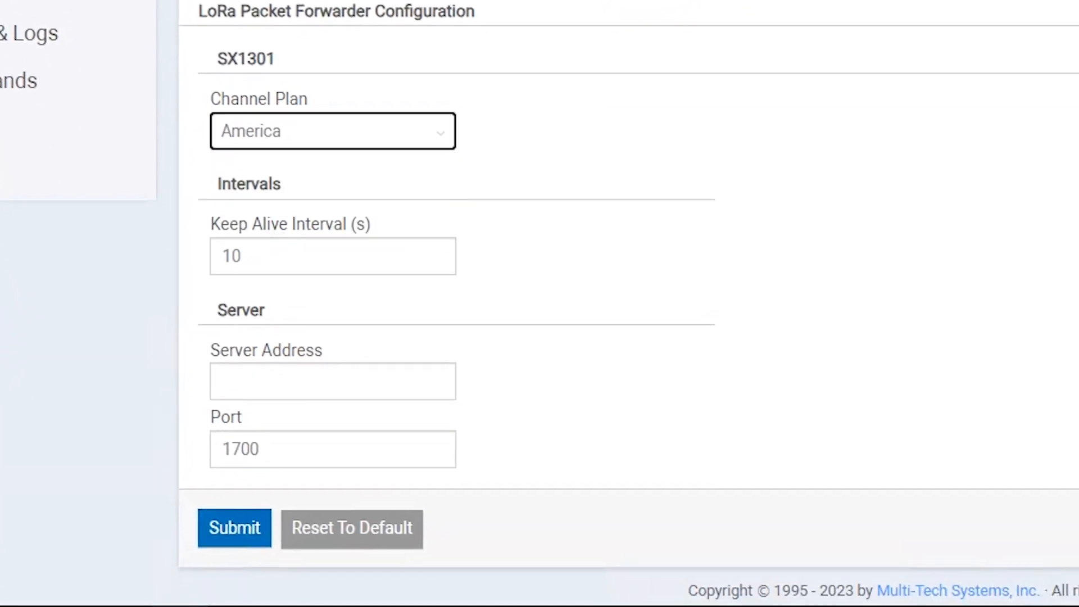
click(333, 381)
text(10.1.102.71)
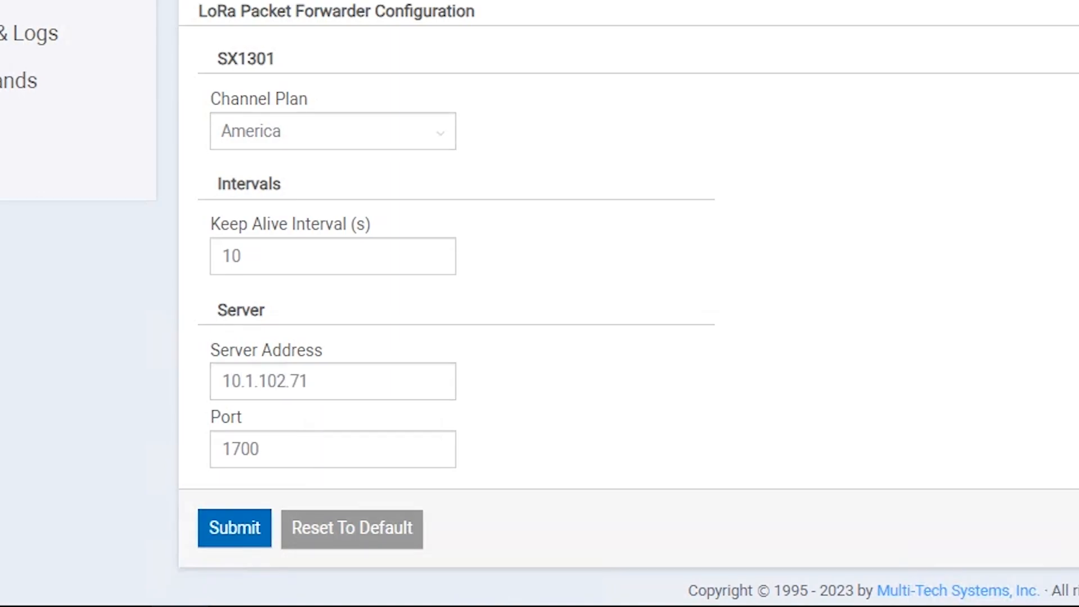
click(235, 528)
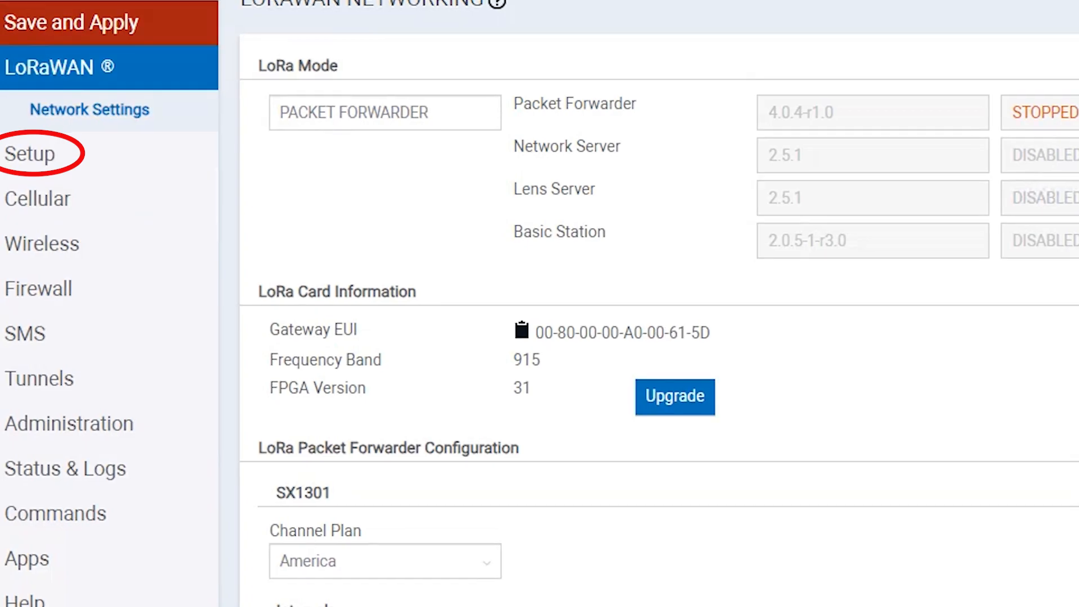
Edit eth0 under Network Interfaces and set its IP mode to Static
click(29, 155)
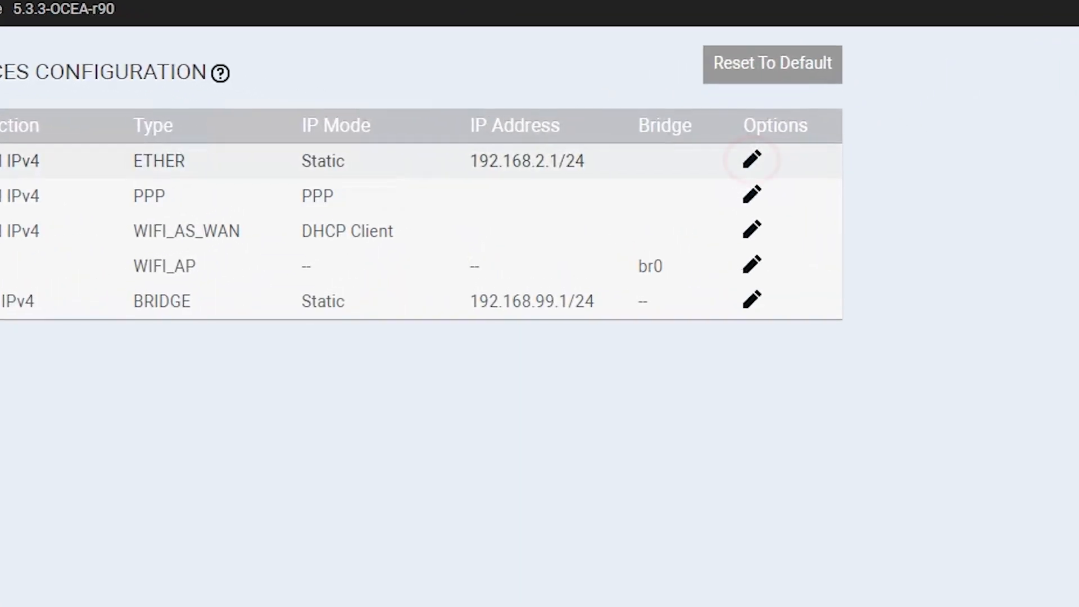
click(753, 159)
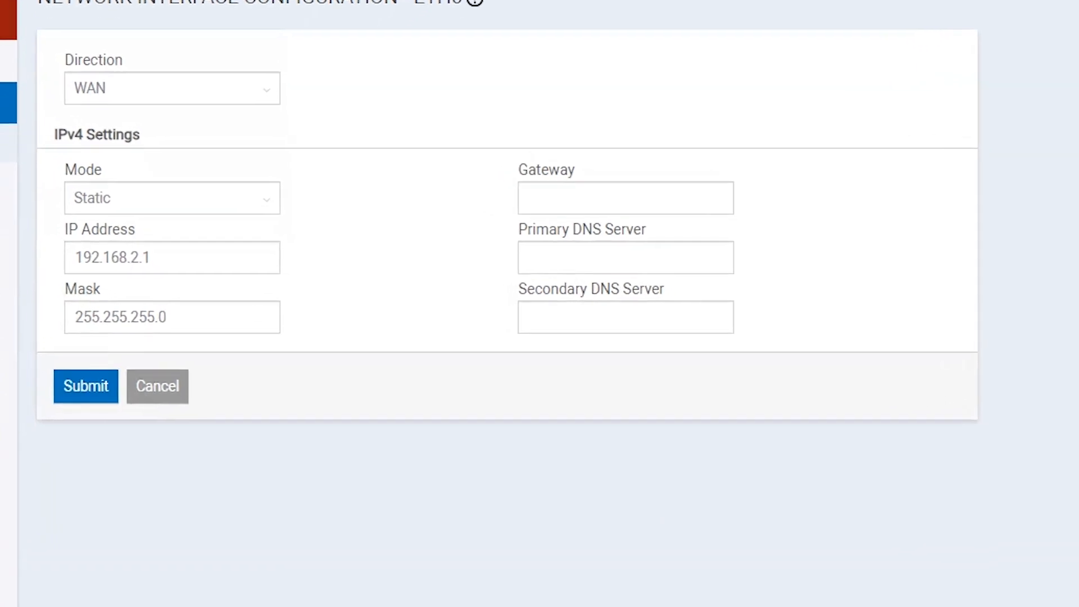
click(172, 199)
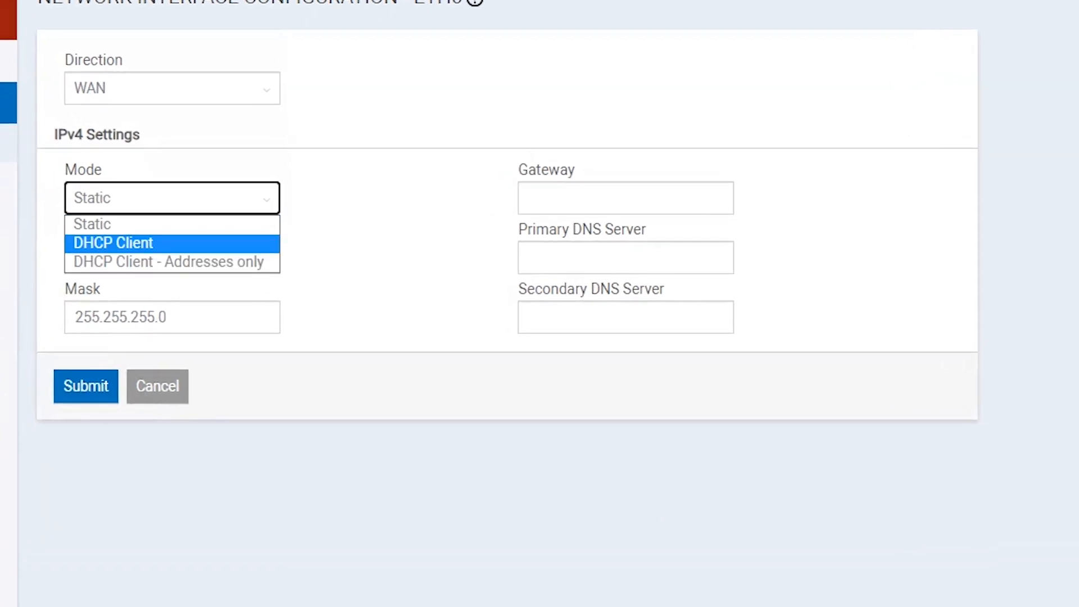
click(172, 243)
click(172, 199)
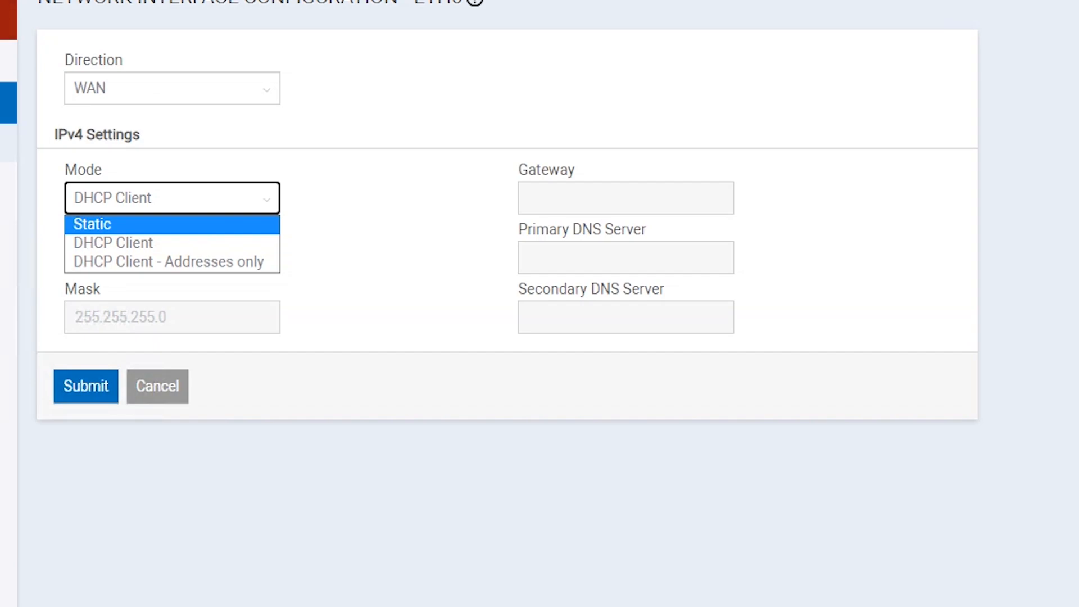
click(219, 225)
Enter IP 10.1.102.86, gateway 10.1.102.1, DNS 10.1.101.33 and 10.1.101.31, then submit
drag(158, 258, 143, 258)
key(ctrl+a)
text(10.1.102)
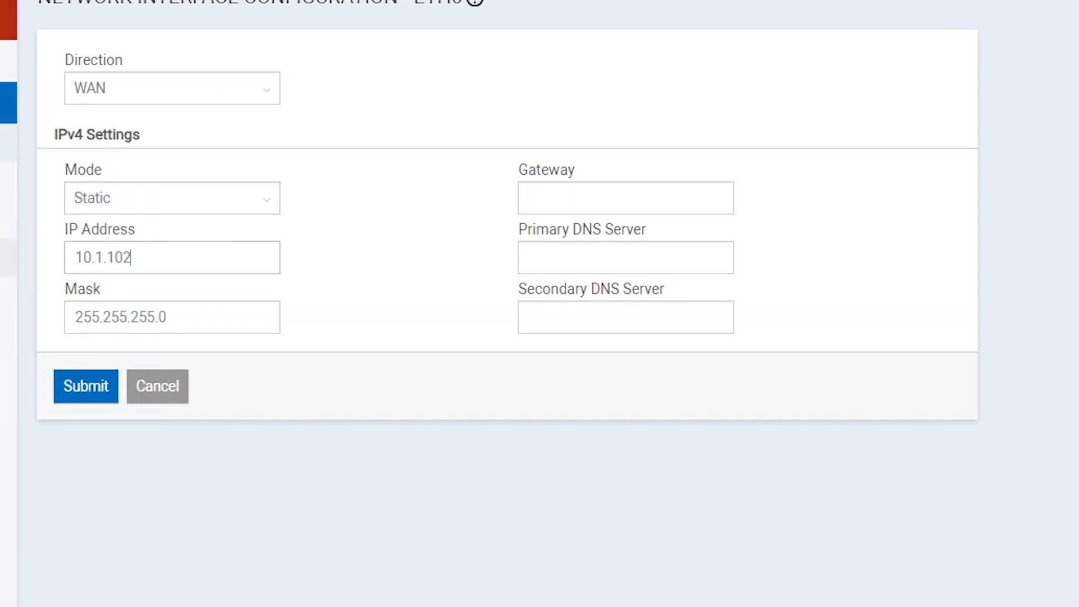
text(.86)
key(Tab)
key(Tab)
text(10.1.1052)
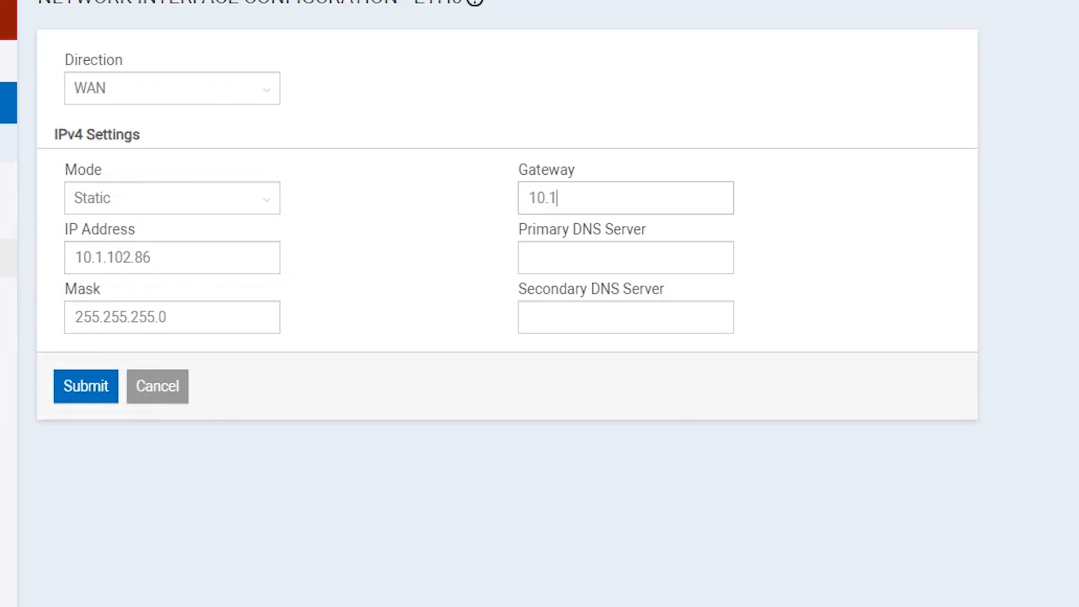
key(BackSpace)
key(BackSpace)
text(2.1)
key(Tab)
text(10)
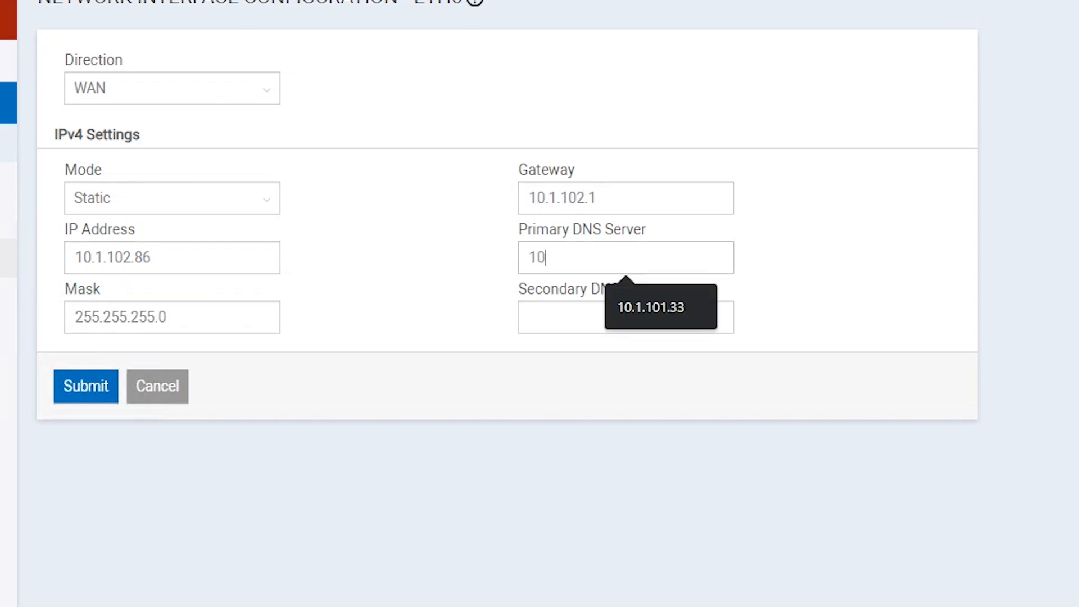
text(.1.101.33)
key(Tab)
text(10.1.101.31)
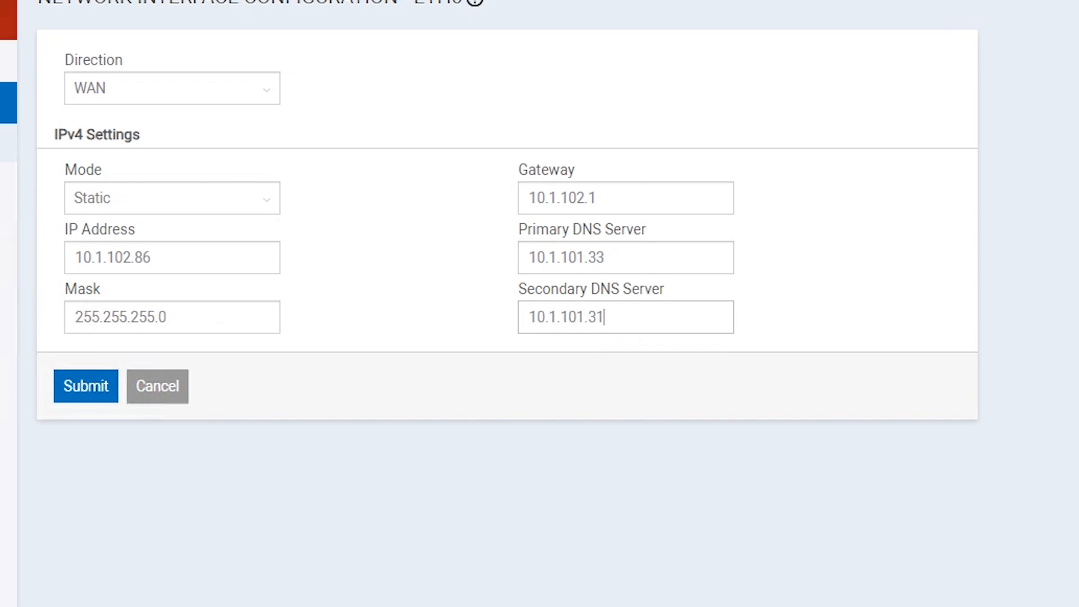
key(Return)
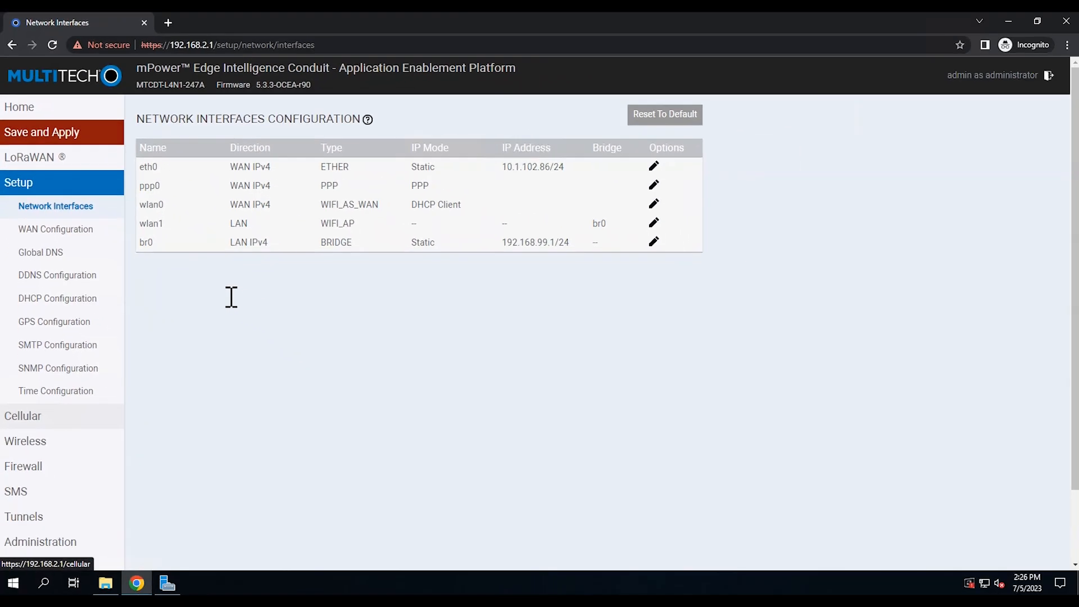
Save and apply the pending configuration, confirming the gateway reboot
click(41, 132)
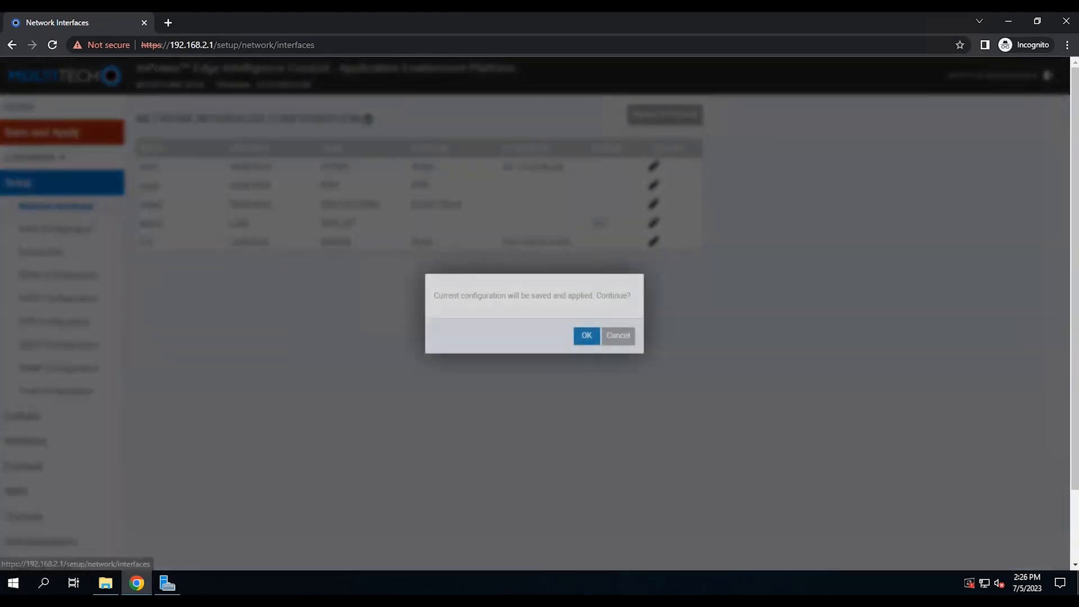
click(594, 339)
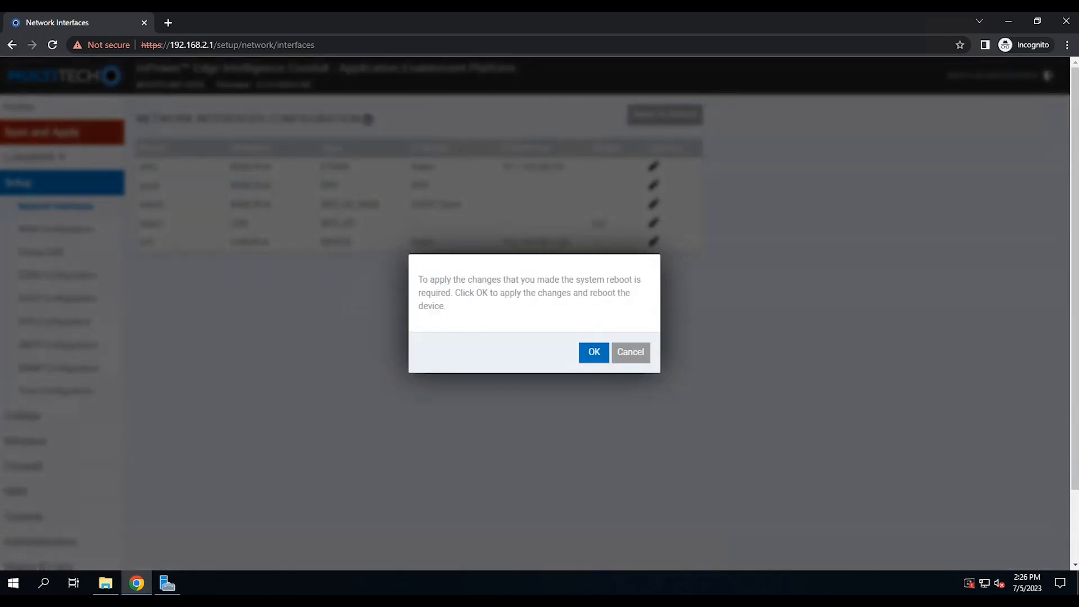
click(594, 352)
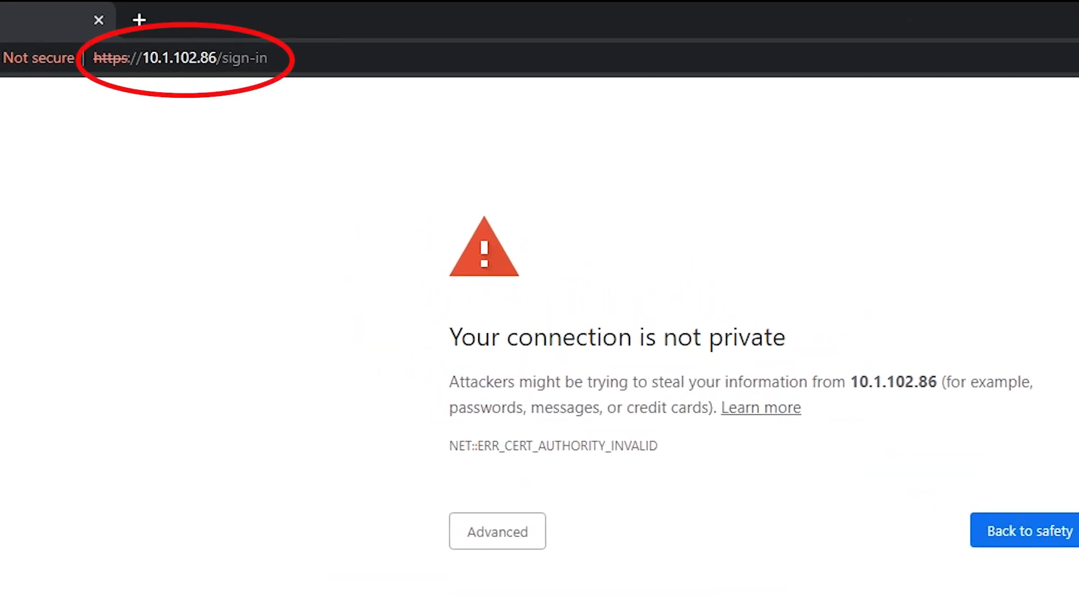
Proceed past the certificate warning for 10.1.102.86 and log in as administrator
click(497, 532)
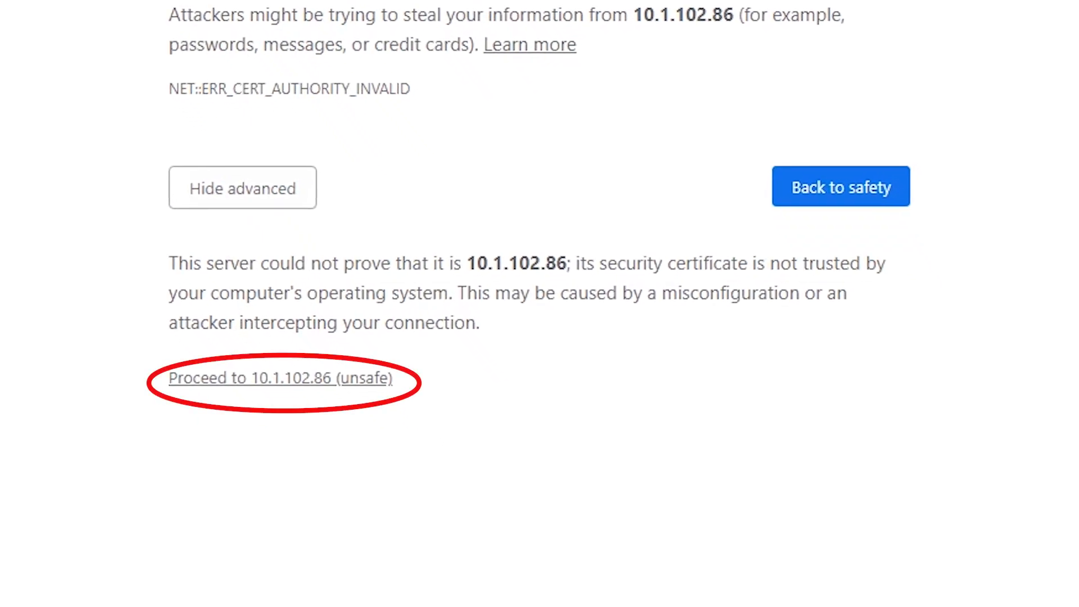
click(280, 379)
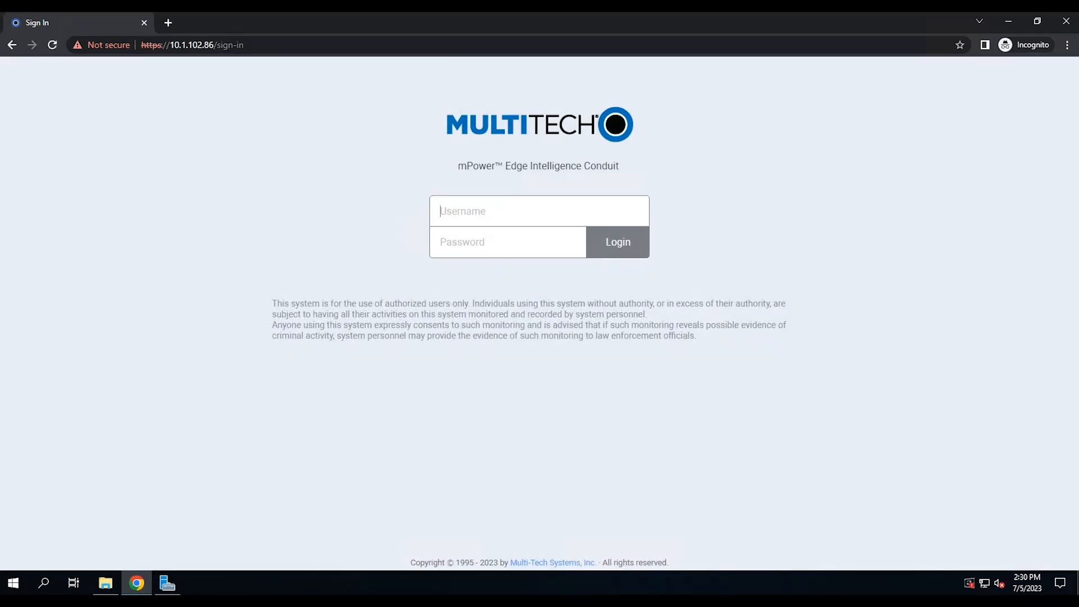
text(ad*)
key(Return)
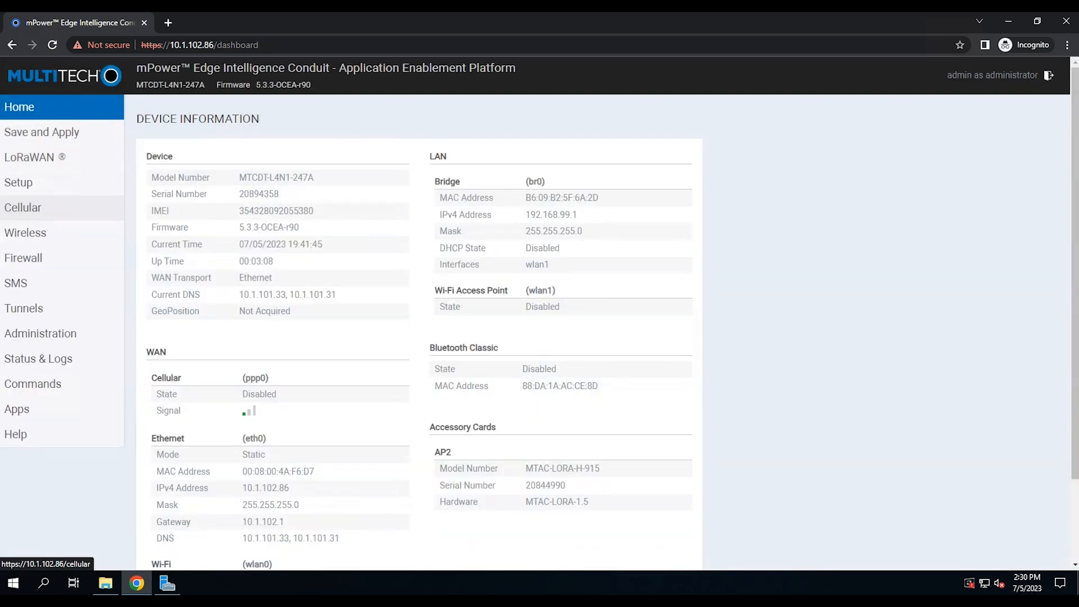
From Administration > Debug Options, ping 10.1.102.71 and get 4 of 4 replies
click(41, 333)
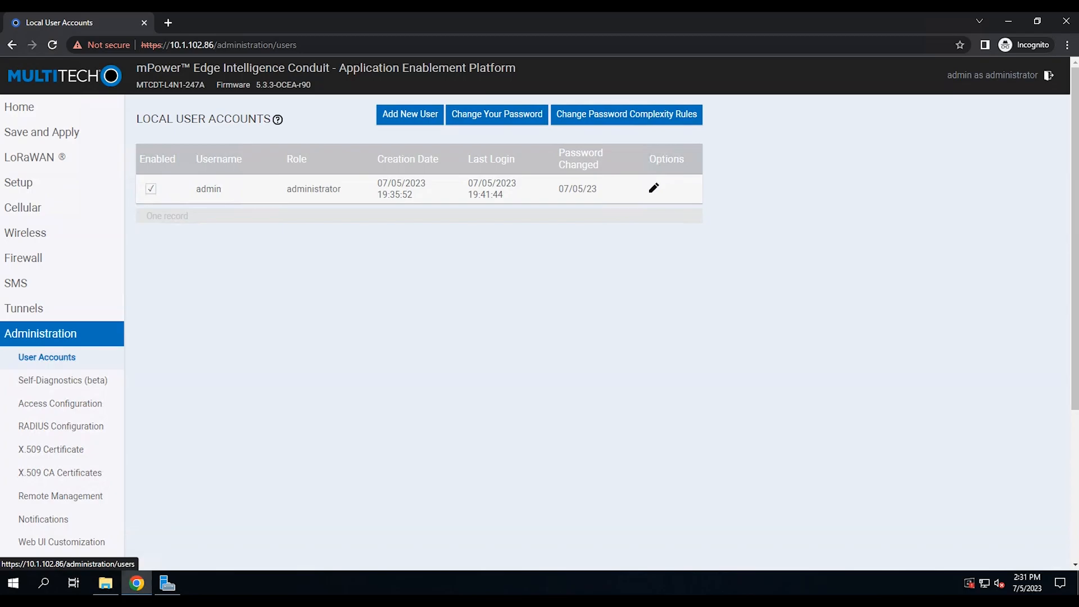
scroll(1065, 238, down, 3)
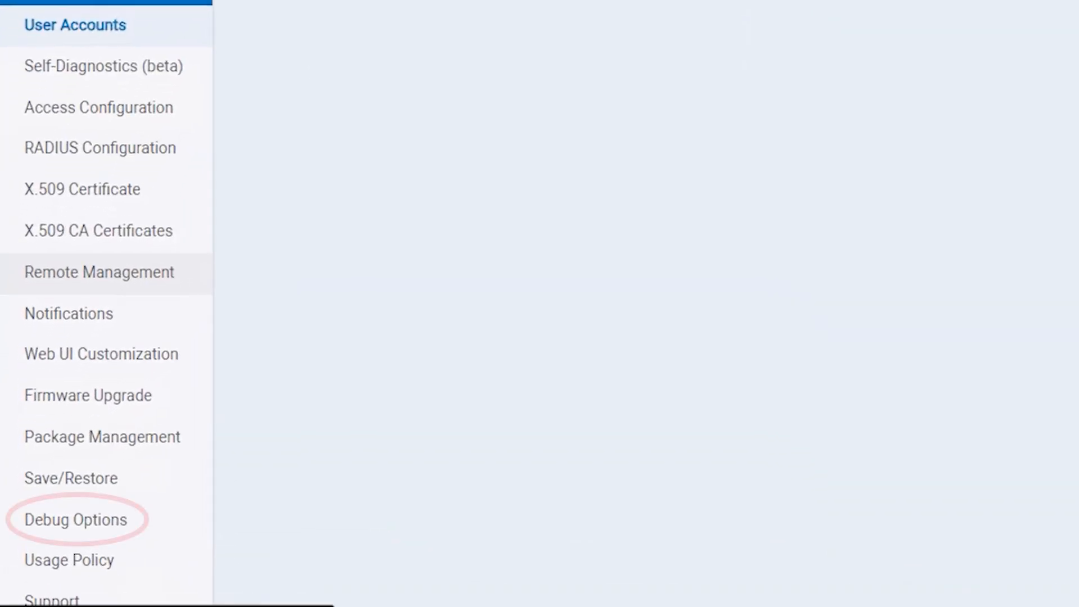
click(57, 513)
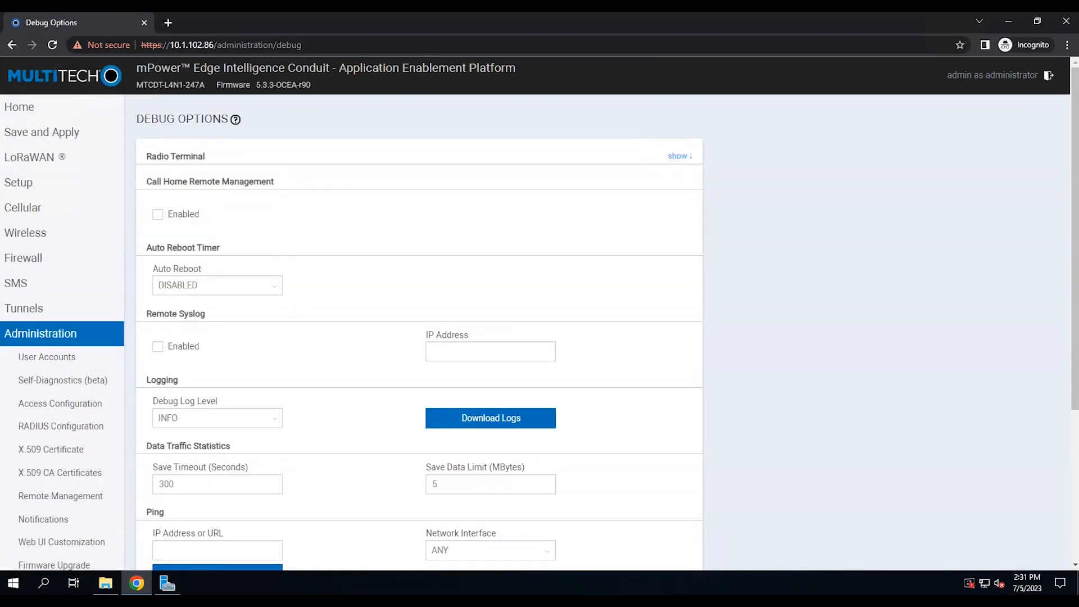
scroll(418, 337, down, 3)
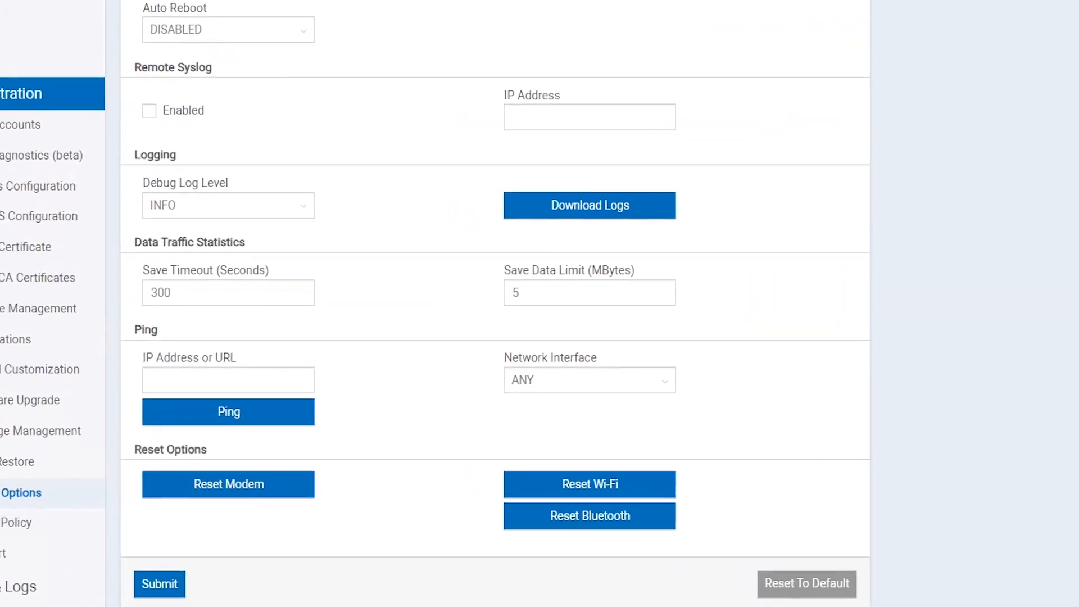
click(217, 362)
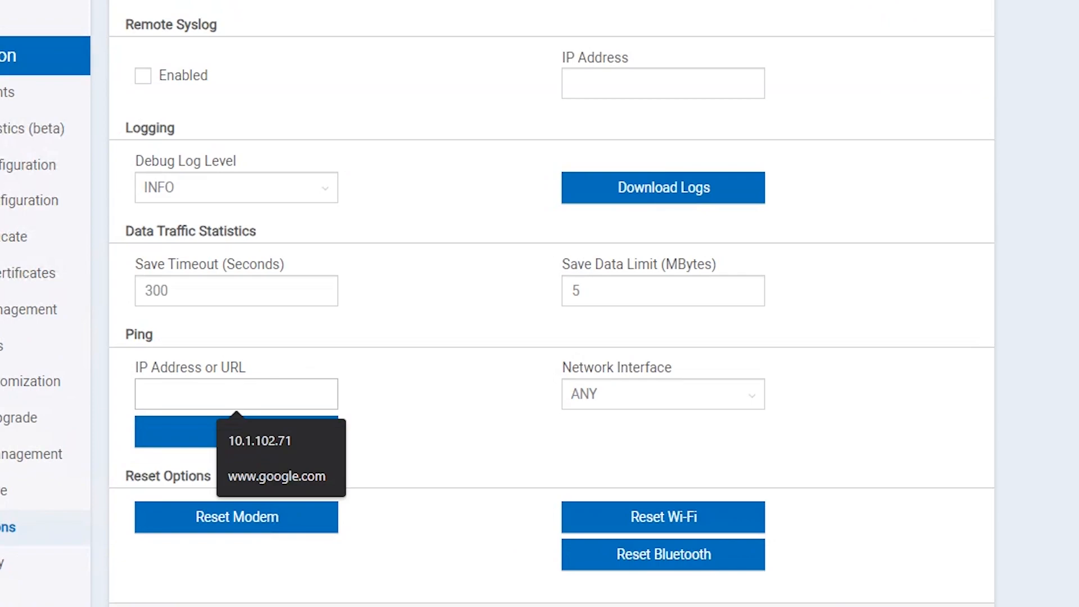
text(10.1.10)
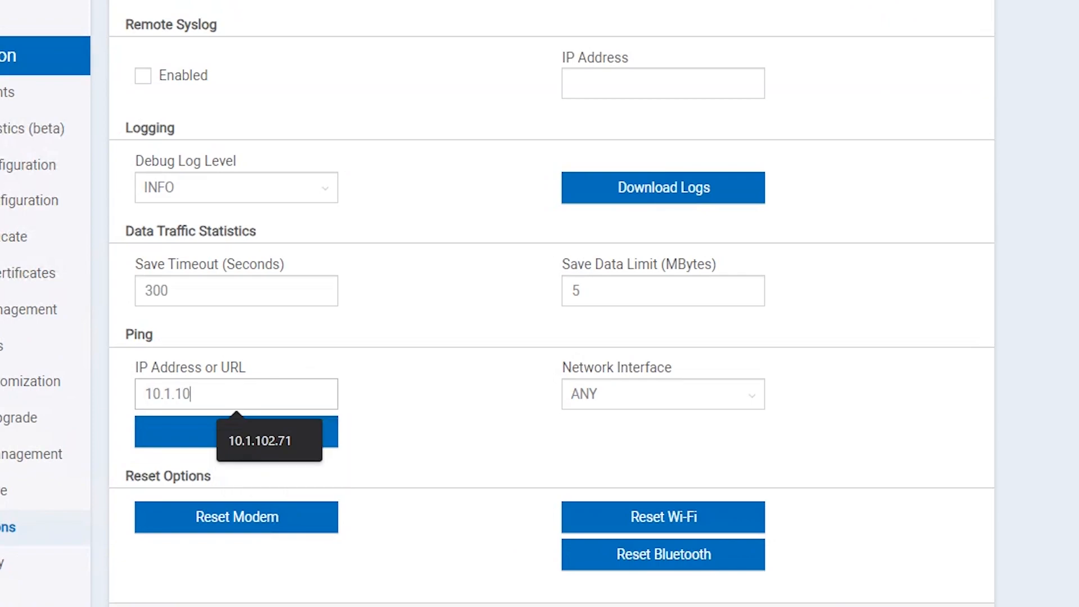
text(2.71)
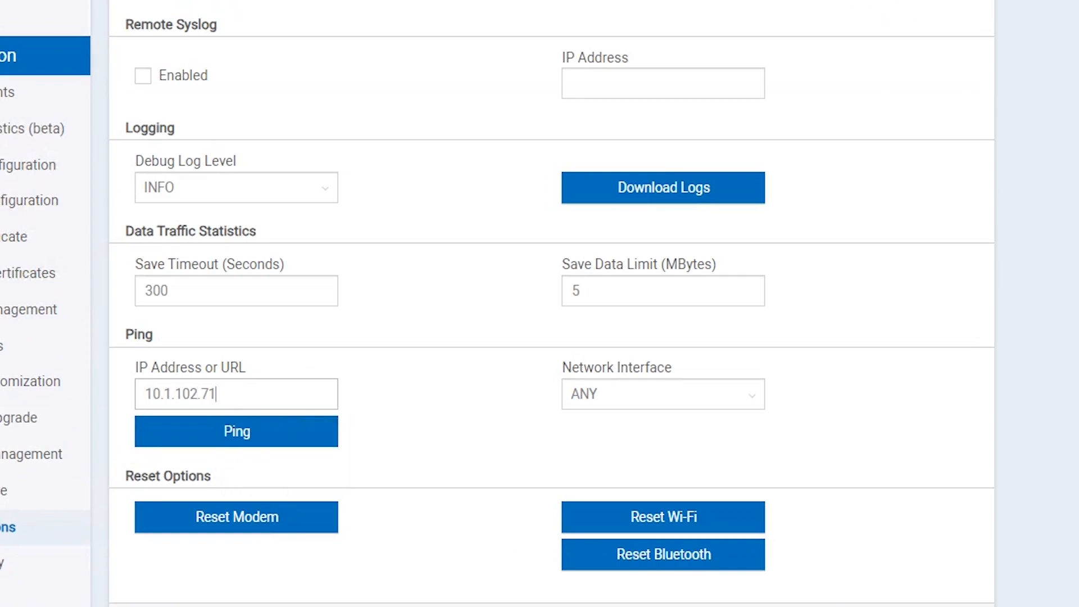
key(Return)
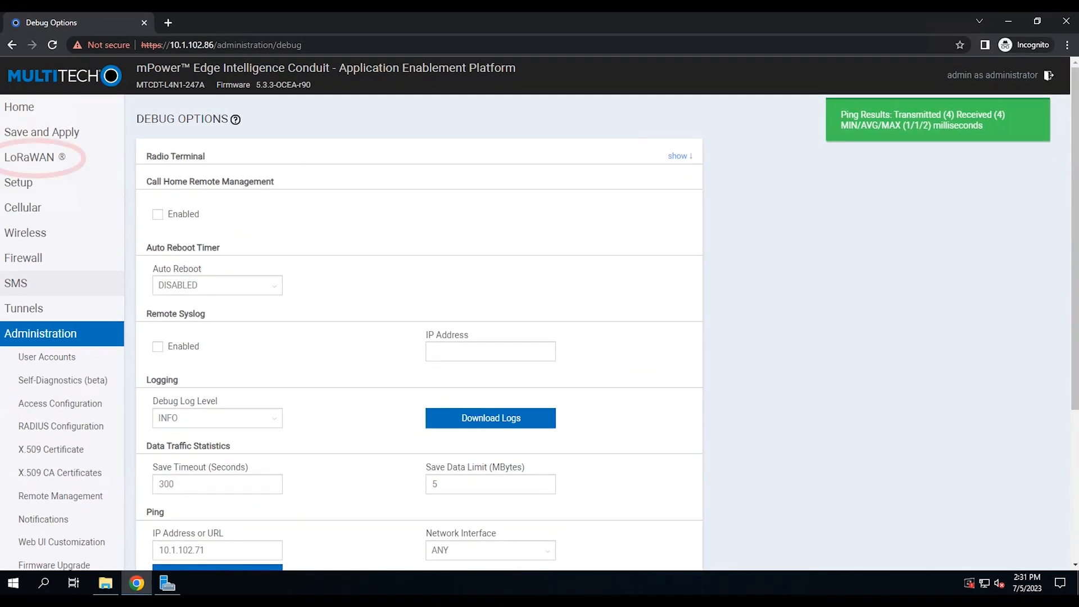
click(34, 157)
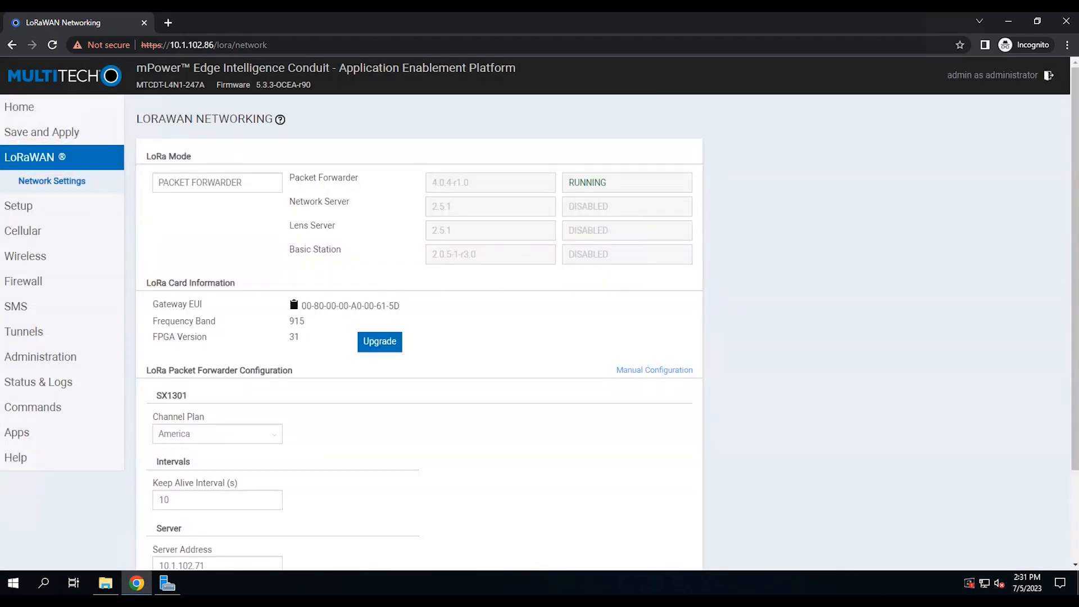
With the packet forwarder shown RUNNING, run Test LoRa Server against 10.1.102.71
scroll(540, 315, down, 2)
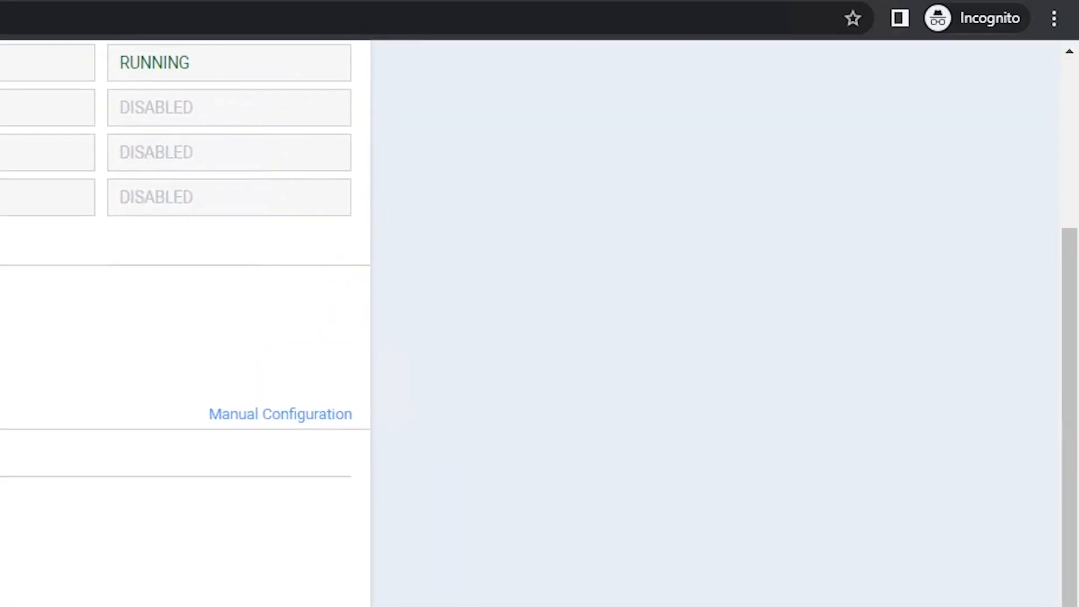
click(614, 523)
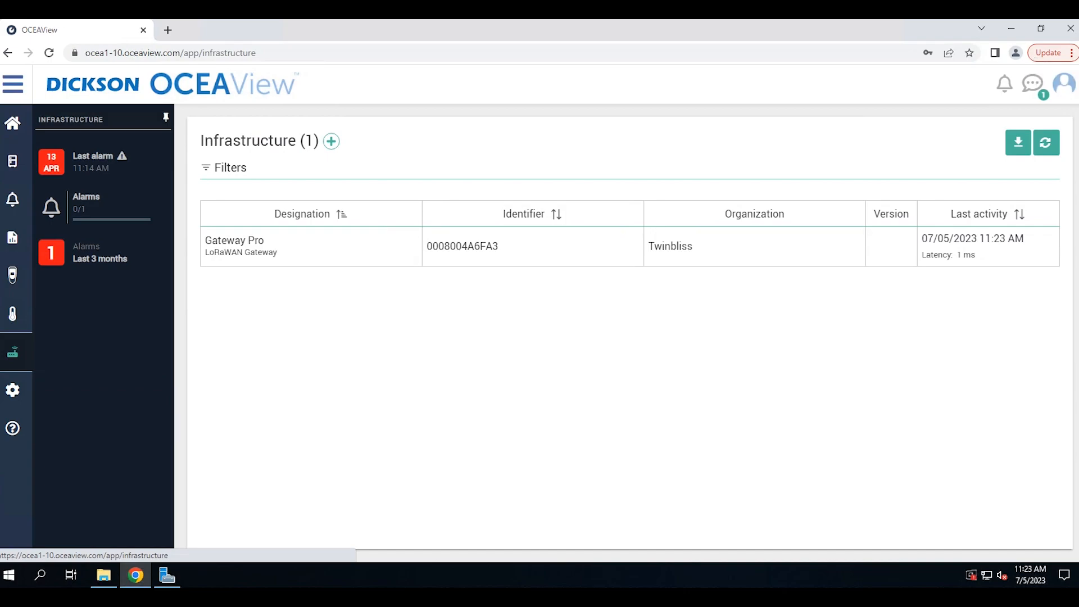
Add an infrastructure component with node ID 0008004AF6D7, named Gateway1, organization Twinbliss
click(331, 142)
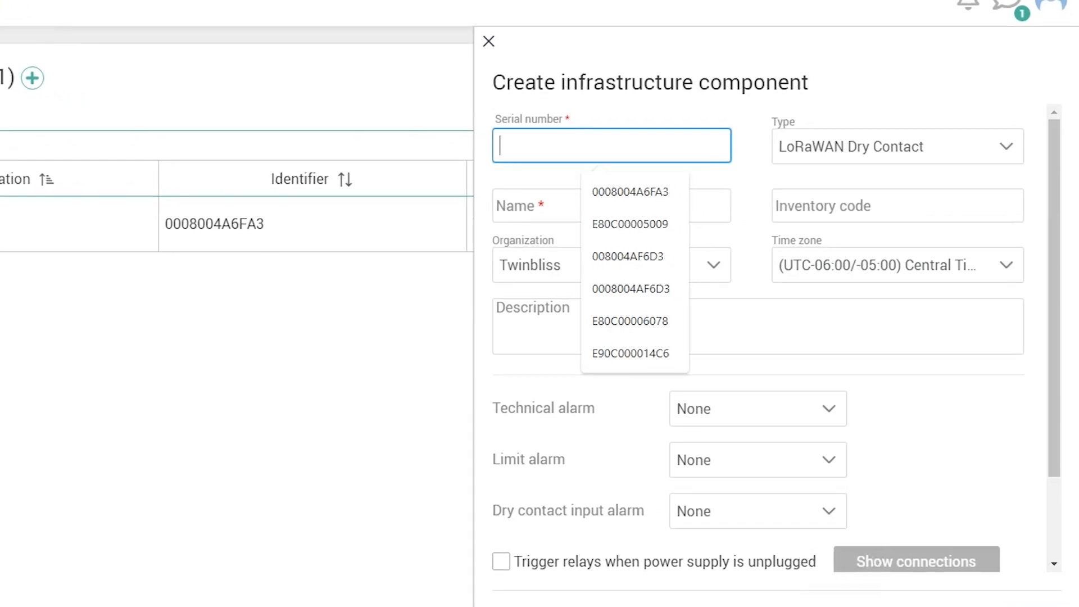
key(ctrl+v)
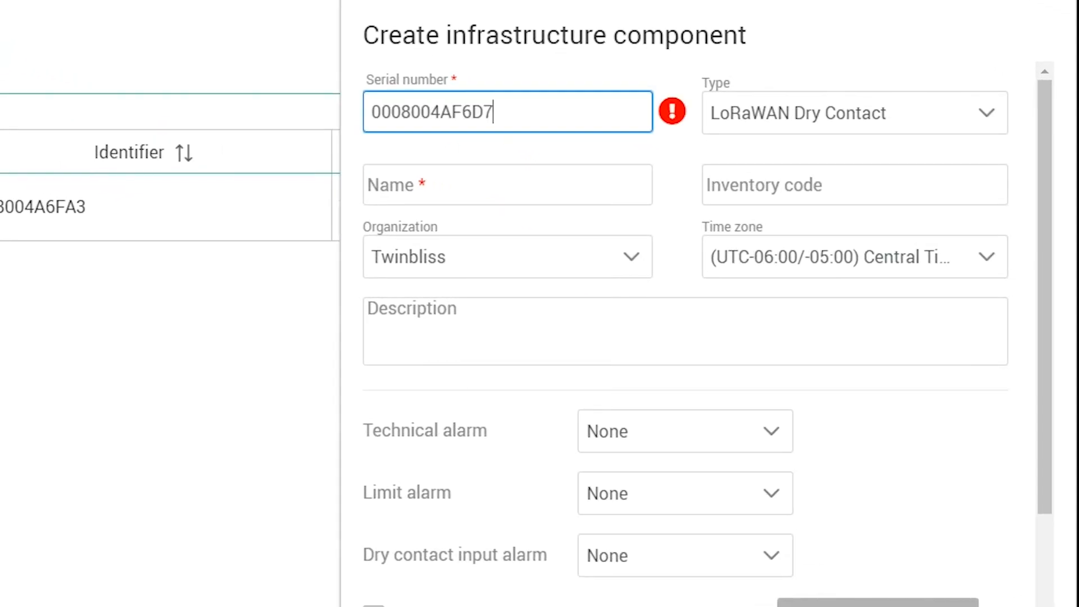
key(Tab)
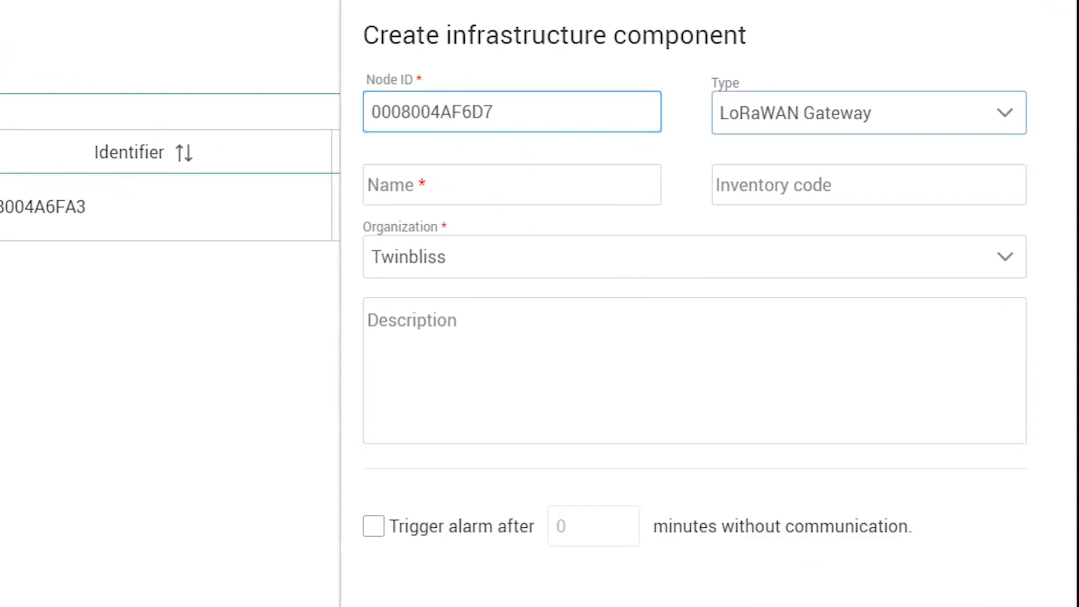
key(Tab)
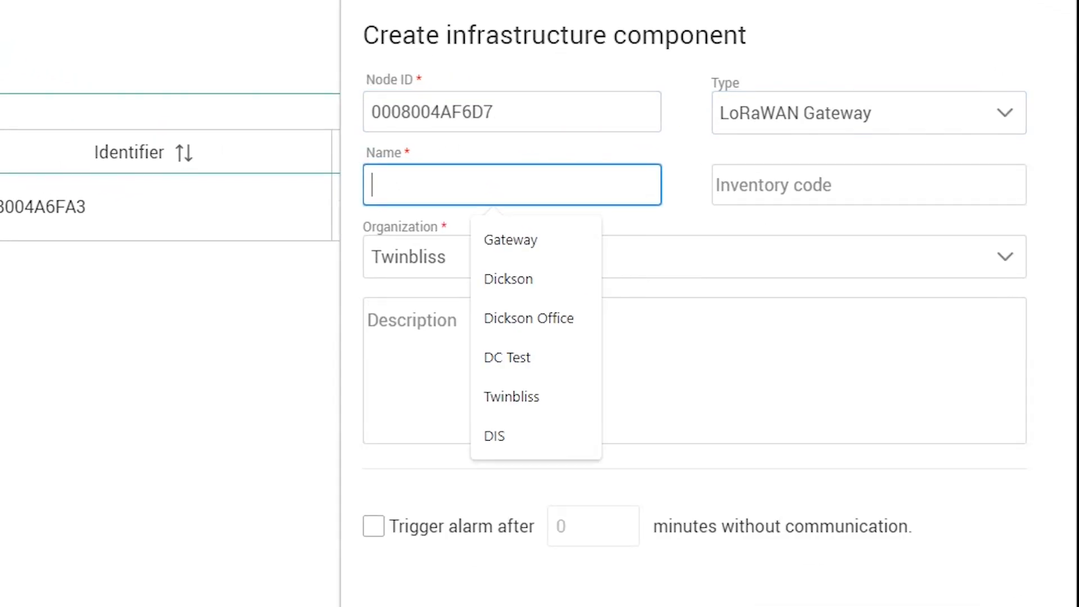
text(Gate)
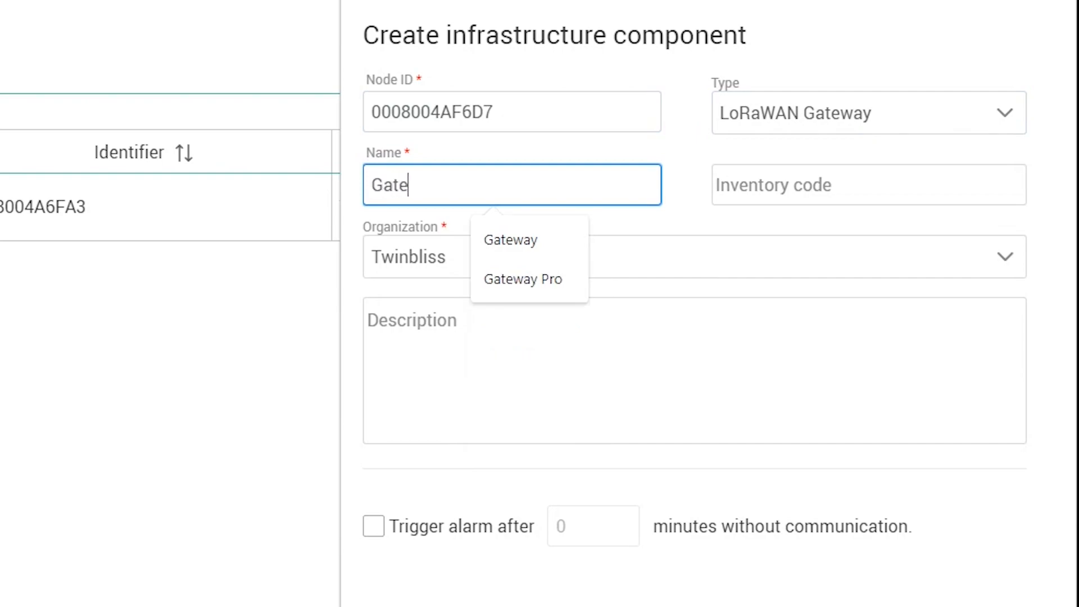
text(way1)
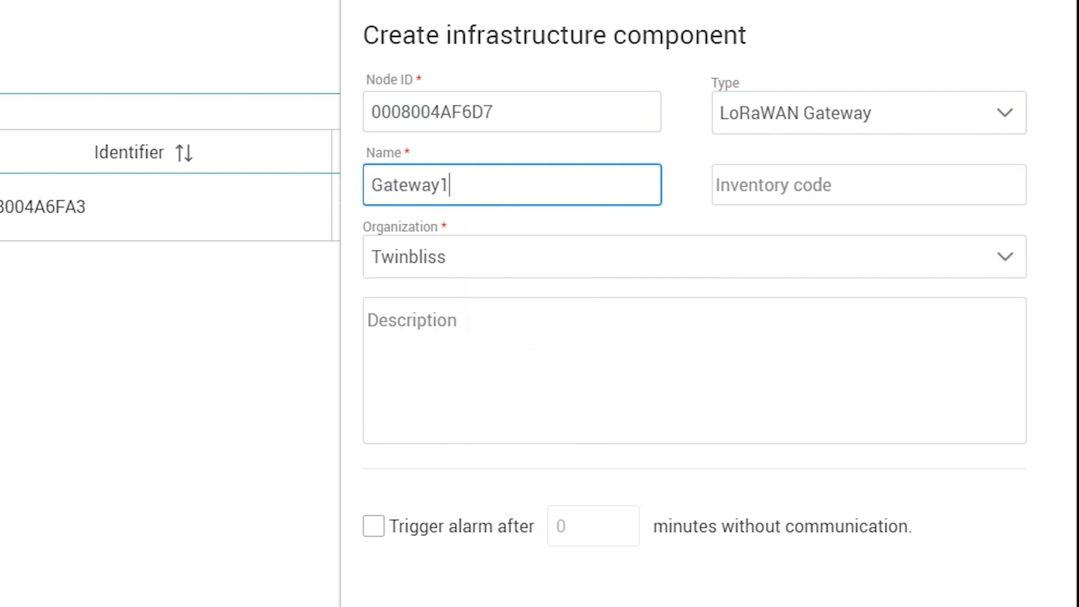
key(Tab)
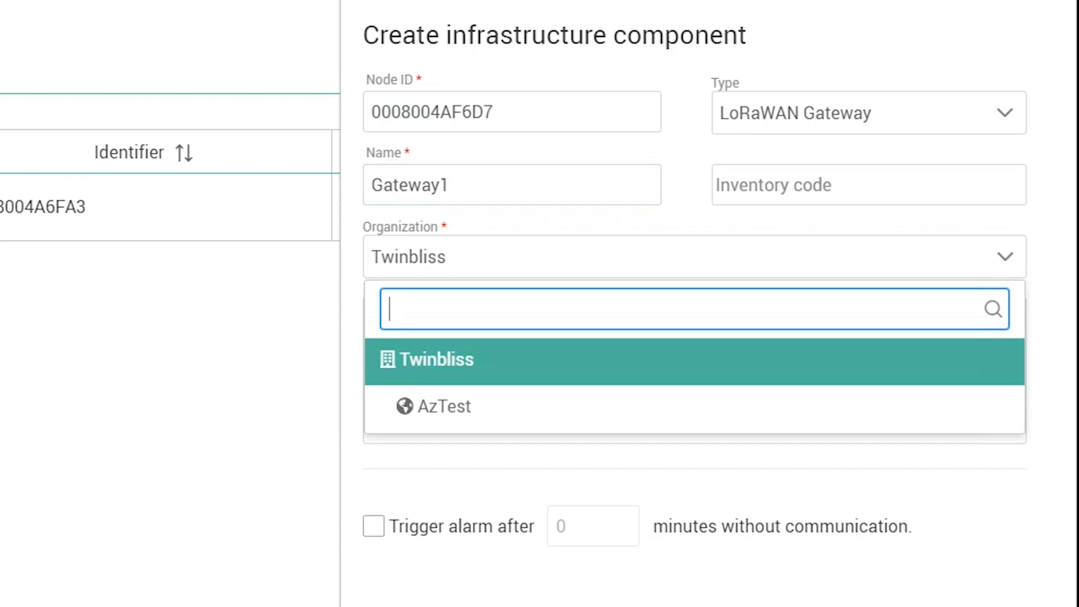
key(Return)
Enable the no-communication alarm at 63 minutes, save, and refresh to see Gateway1's activity
key(Tab)
key(space)
key(Tab)
text(63)
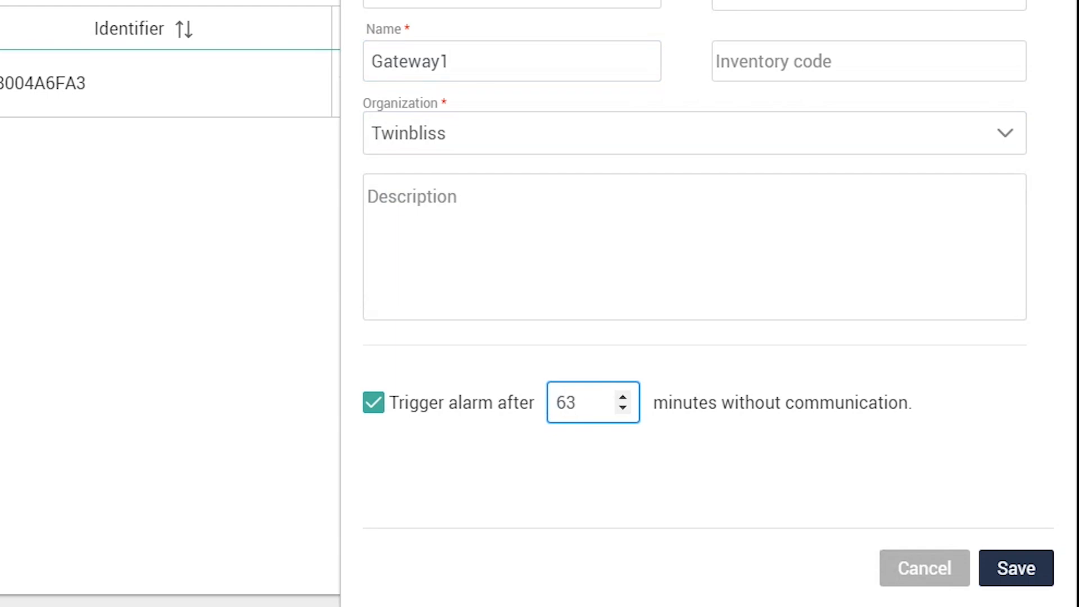
key(Return)
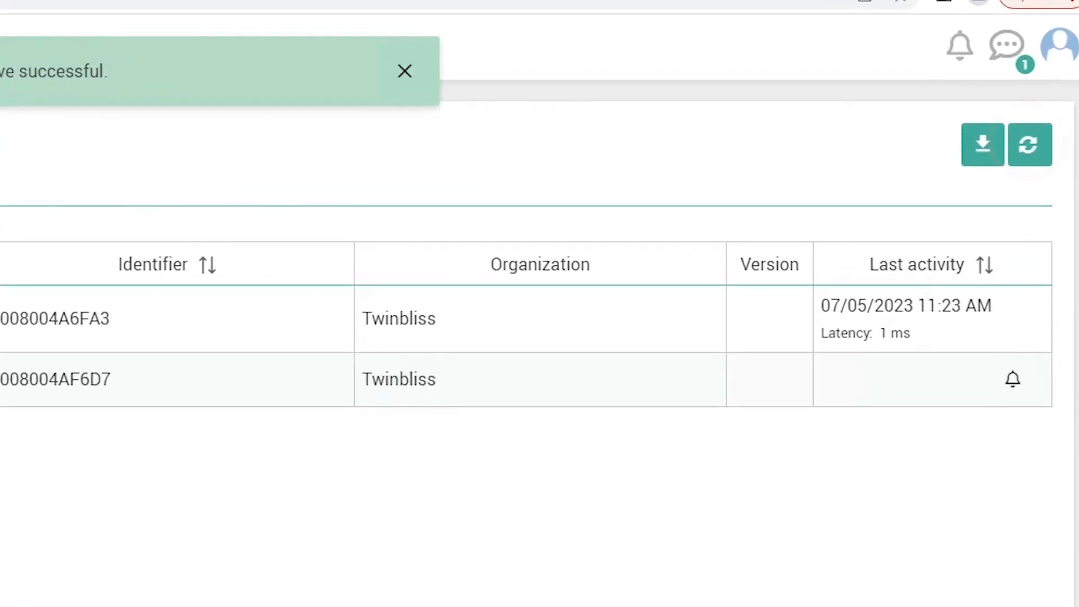
click(1030, 145)
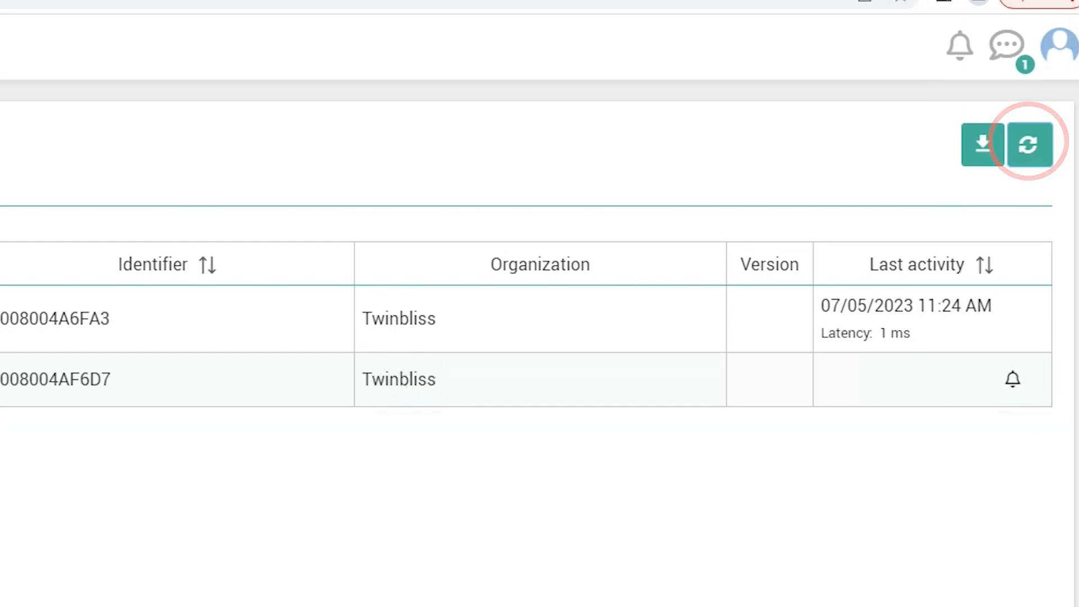
click(1030, 145)
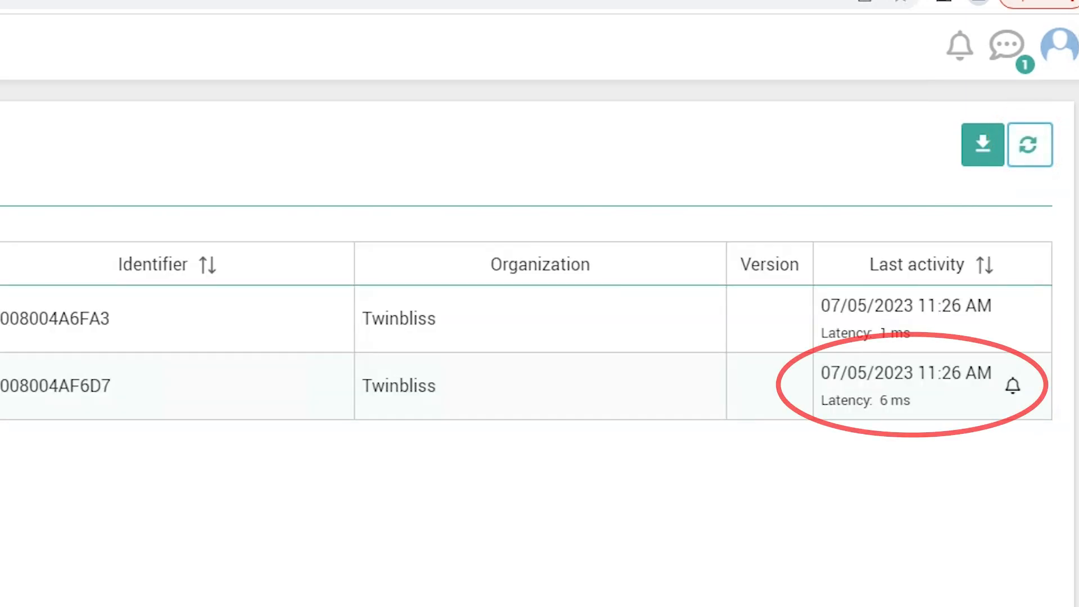